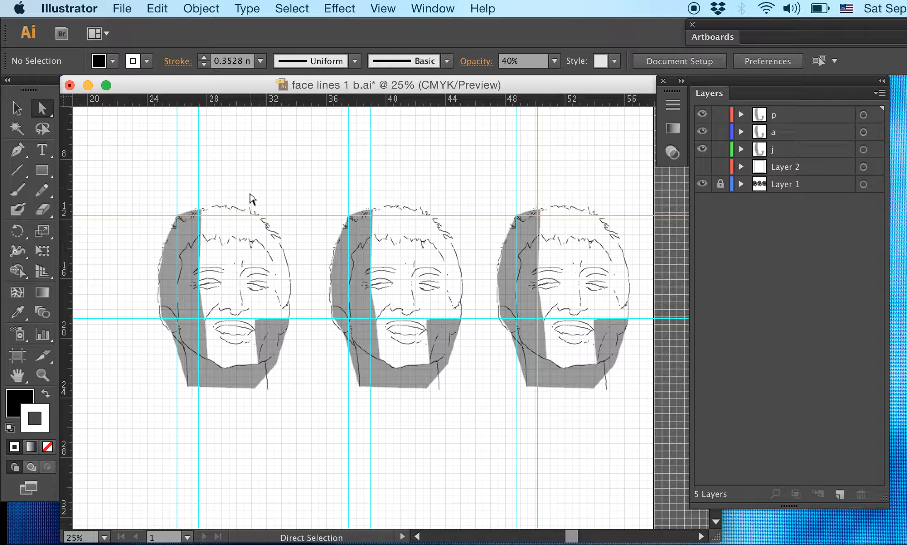
- Review the Guides & Grid preferences for the guide style, gridline spacing and subdivisions, leaving the settings as they are
{"action": "left_click", "coordinate": [382, 9]}
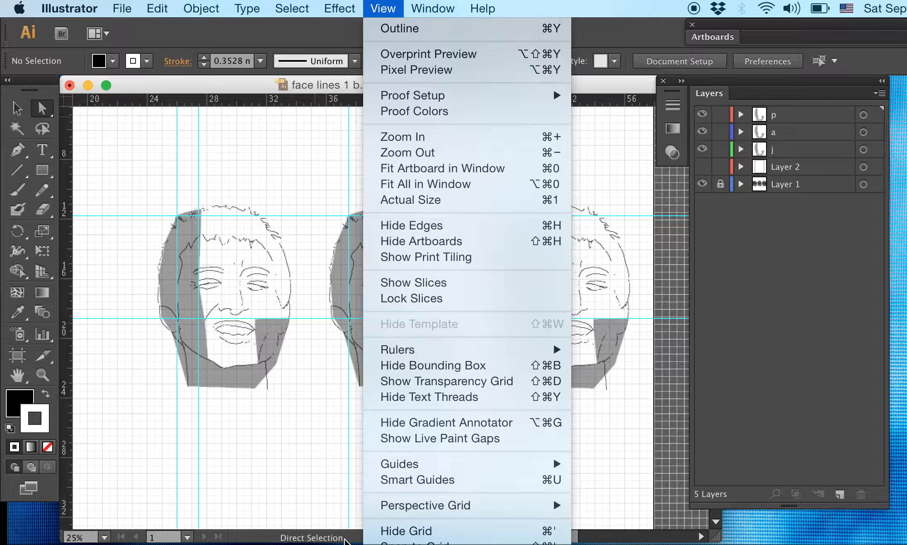
{"action": "left_click", "coordinate": [240, 423]}
{"action": "left_click", "coordinate": [99, 5]}
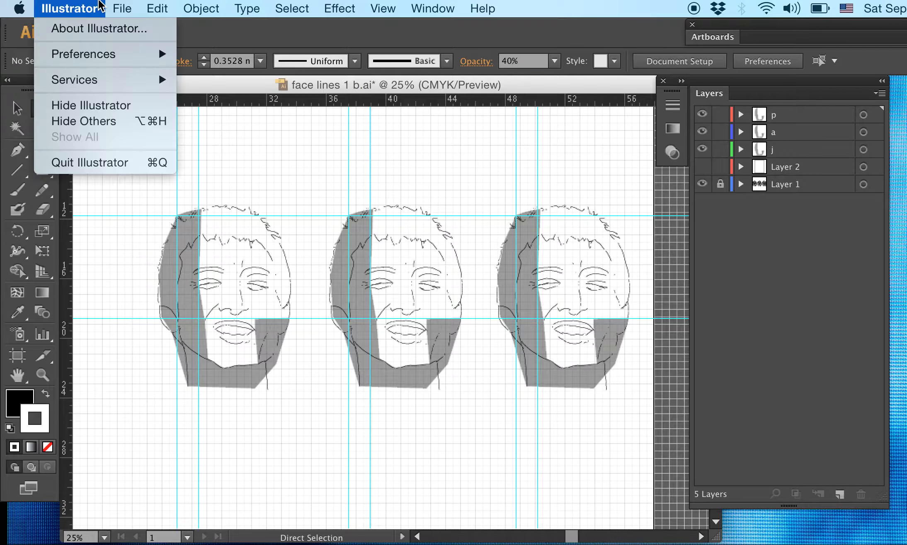
{"action": "mouse_move", "coordinate": [96, 54]}
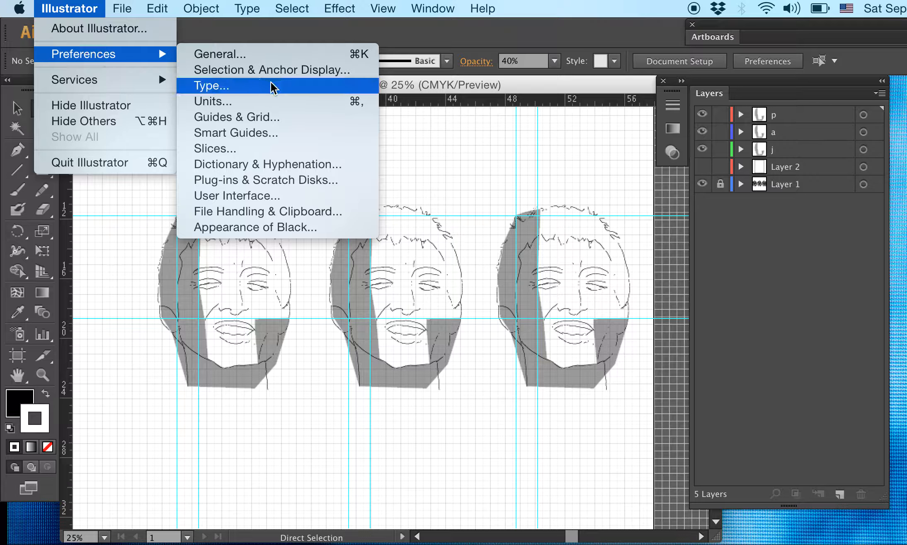
{"action": "left_click", "coordinate": [264, 118]}
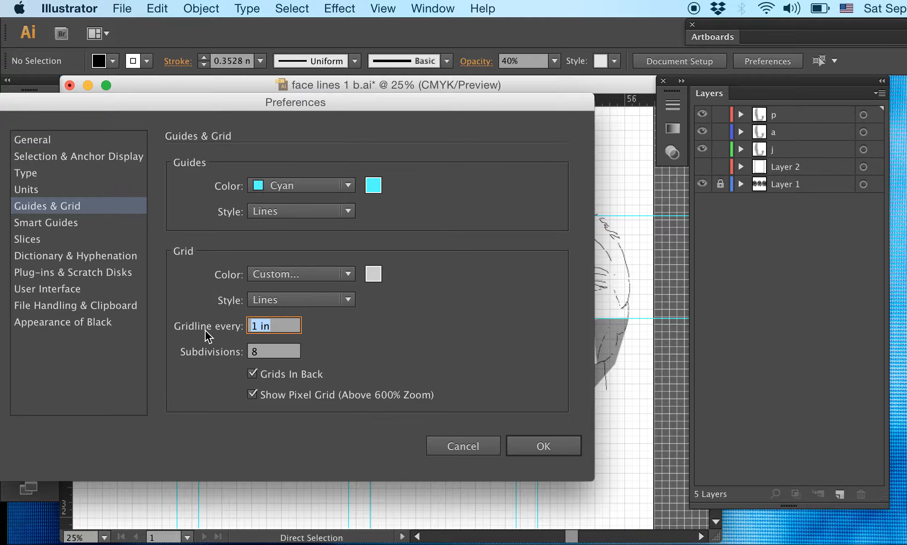
{"action": "left_click", "coordinate": [541, 453]}
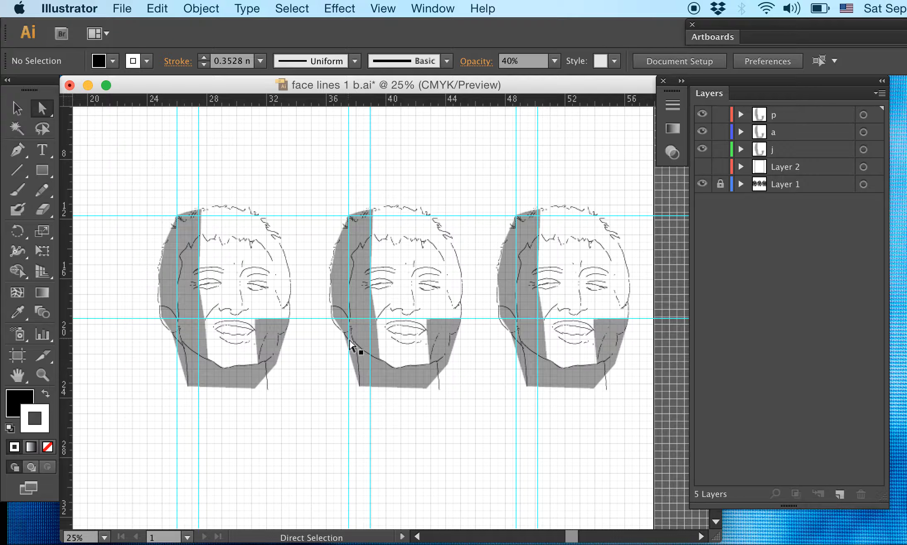
- Turn on Smart Guides for the face drawing
{"action": "key", "text": "super+equal"}
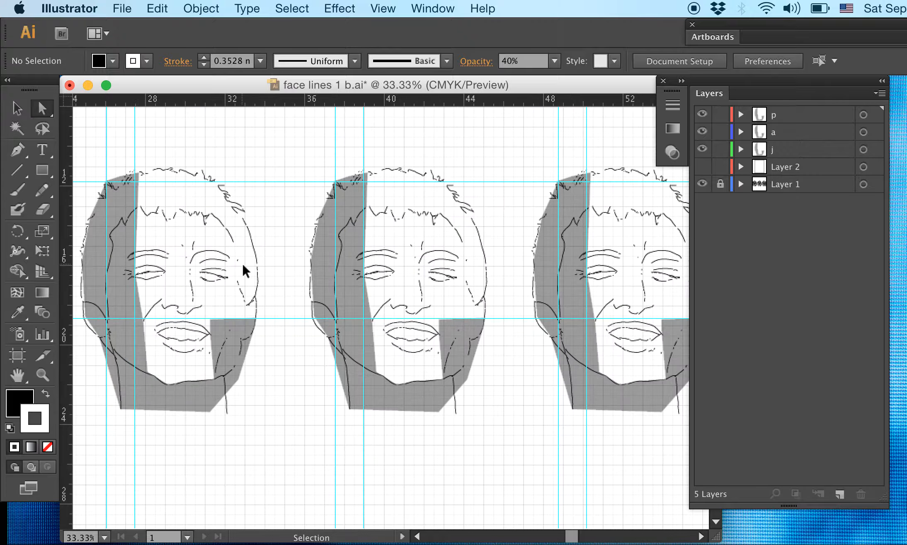
{"action": "left_click_drag", "start_coordinate": [219, 219], "coordinate": [298, 299]}
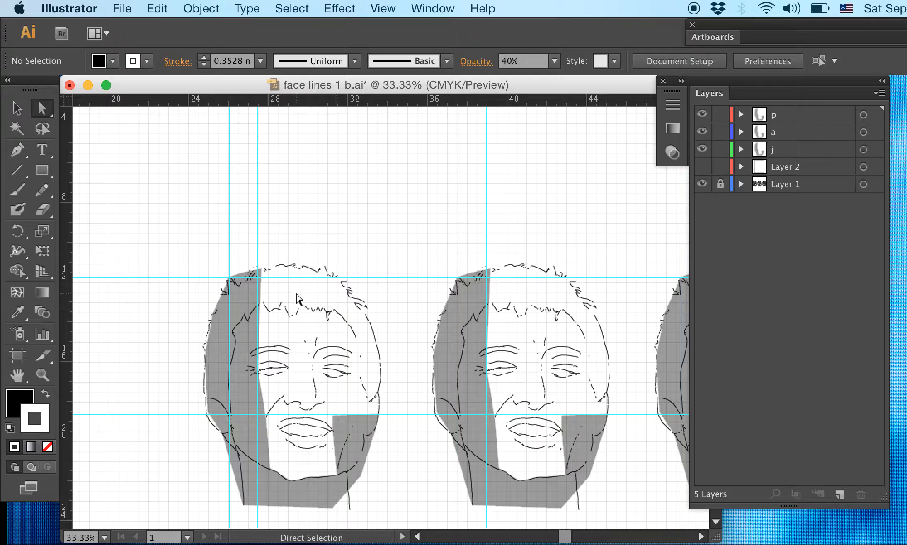
{"action": "key", "text": "super+equal"}
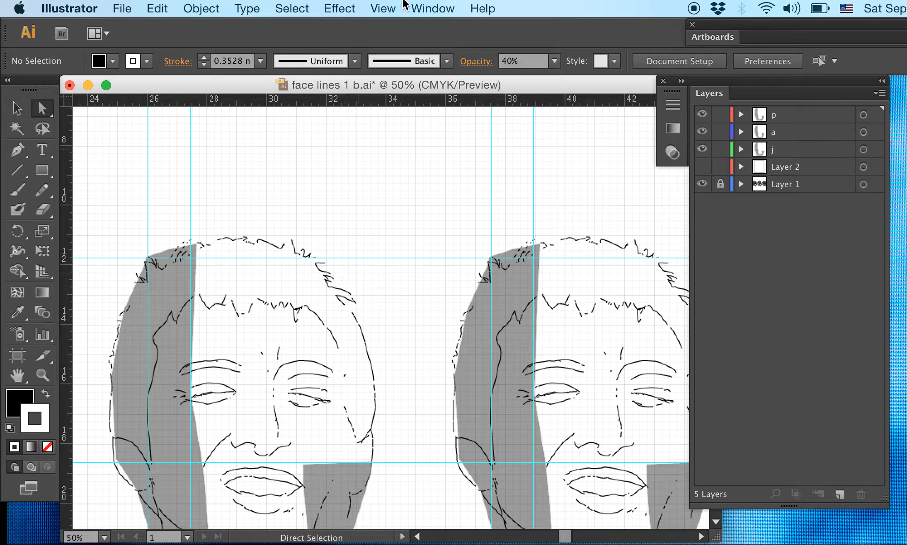
{"action": "left_click", "coordinate": [385, 8]}
{"action": "mouse_move", "coordinate": [407, 466]}
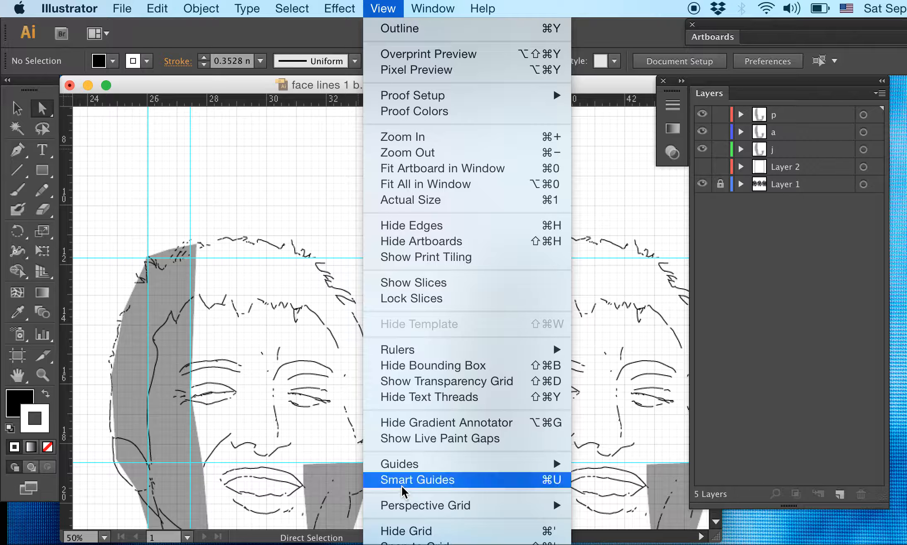
{"action": "left_click", "coordinate": [406, 481]}
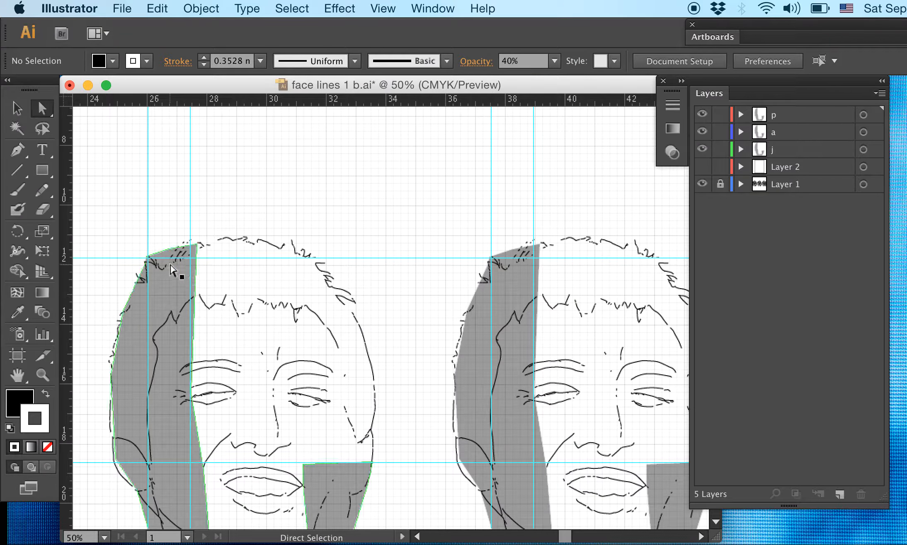
- Move the upper inner corner anchor of the first face's grey shape onto the guide intersection at about X 27.47 in, Y 11.76 in
{"action": "key", "text": "super+equal"}
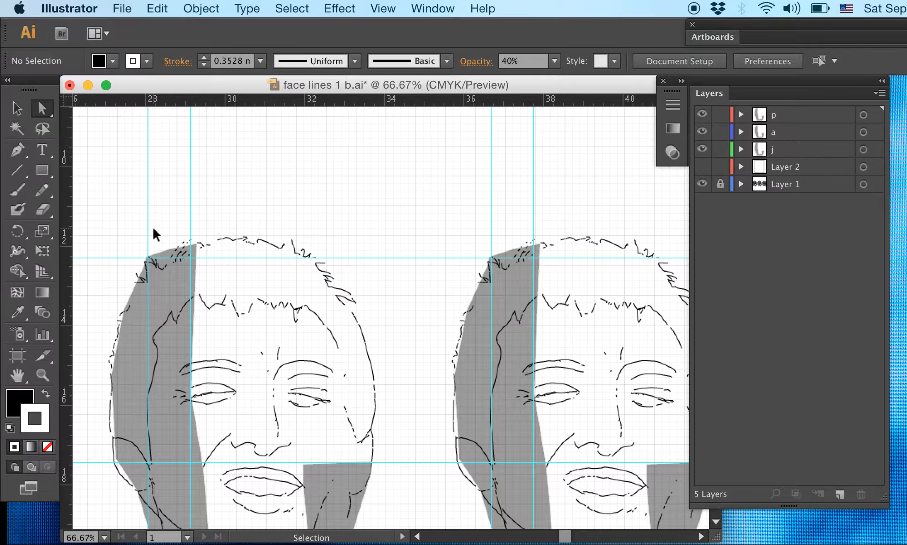
{"action": "key", "text": "super+equal"}
{"action": "key", "text": "super+equal"}
{"action": "key", "text": "super+equal"}
{"action": "key", "text": "space"}
{"action": "left_click_drag", "start_coordinate": [317, 272], "coordinate": [607, 336]}
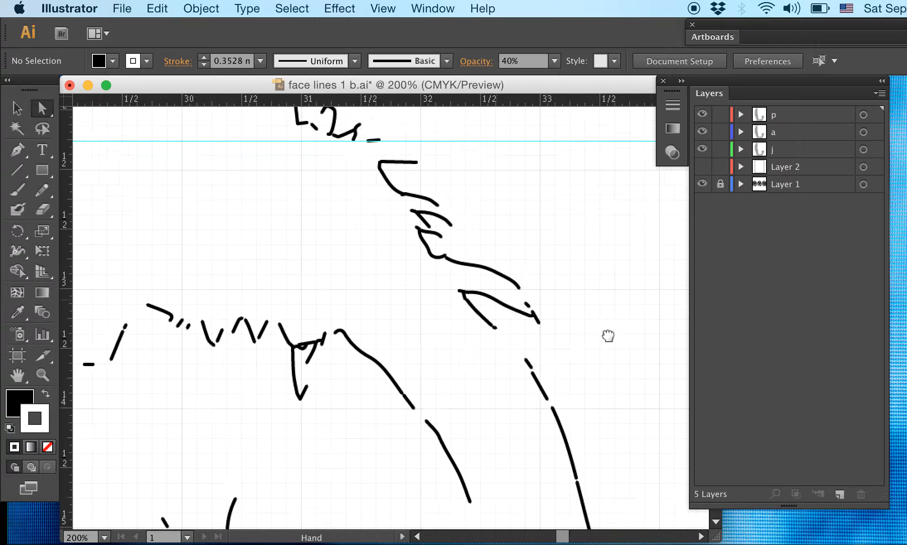
{"action": "left_click_drag", "start_coordinate": [184, 161], "coordinate": [556, 325]}
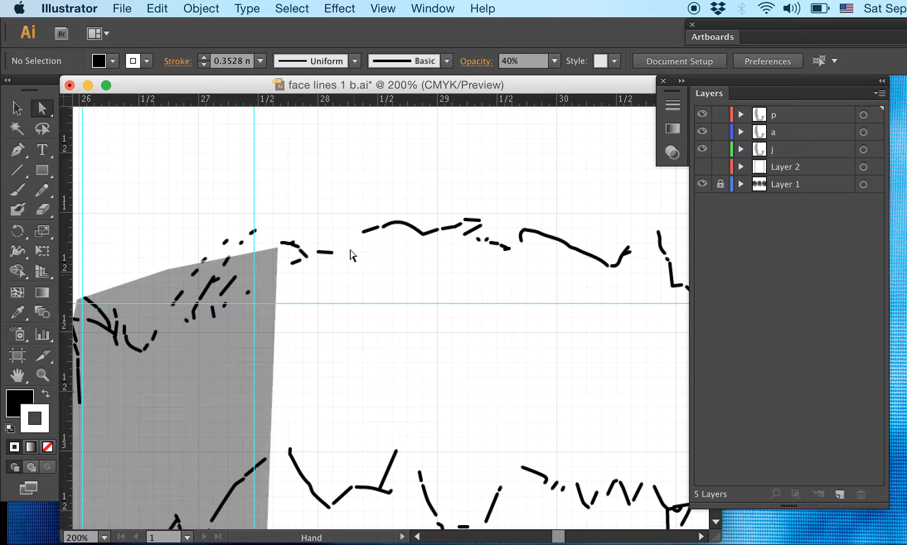
{"action": "left_click", "coordinate": [382, 8]}
{"action": "mouse_move", "coordinate": [404, 466]}
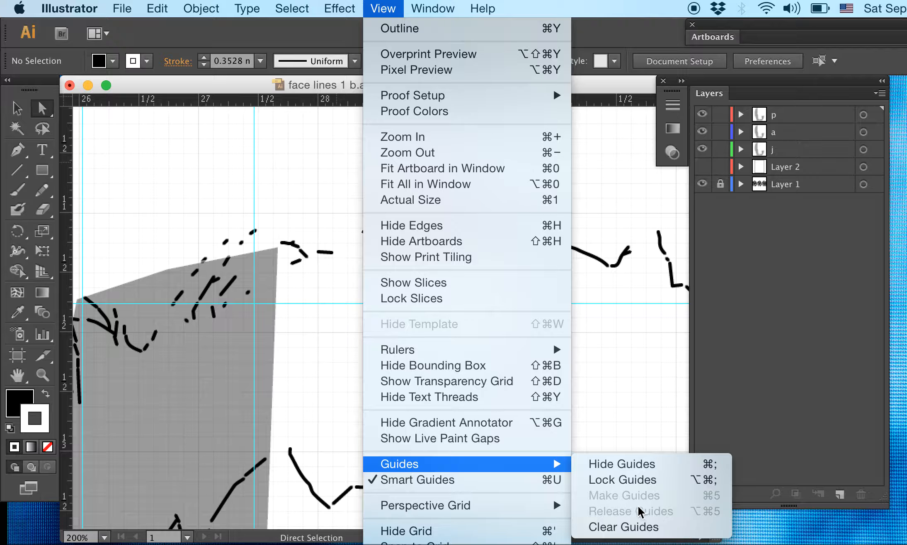
{"action": "left_click", "coordinate": [281, 202]}
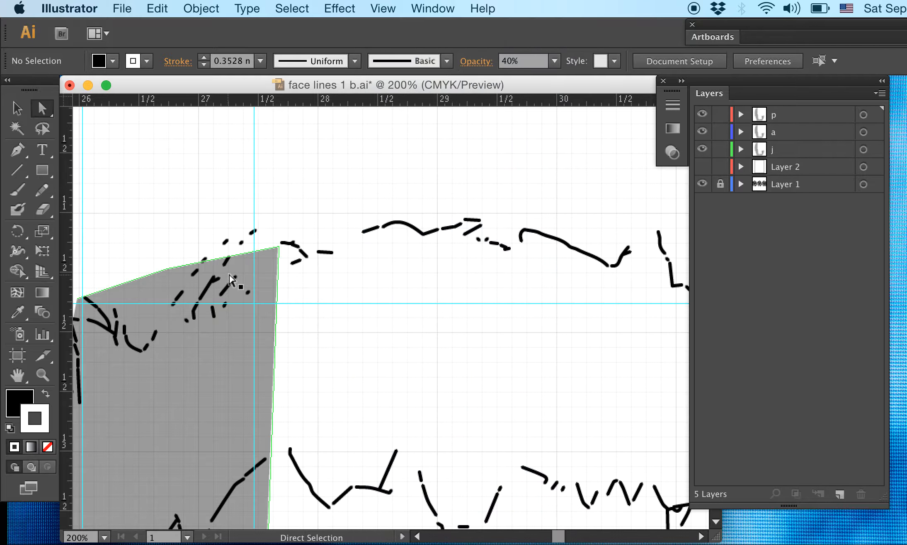
{"action": "left_click", "coordinate": [231, 280]}
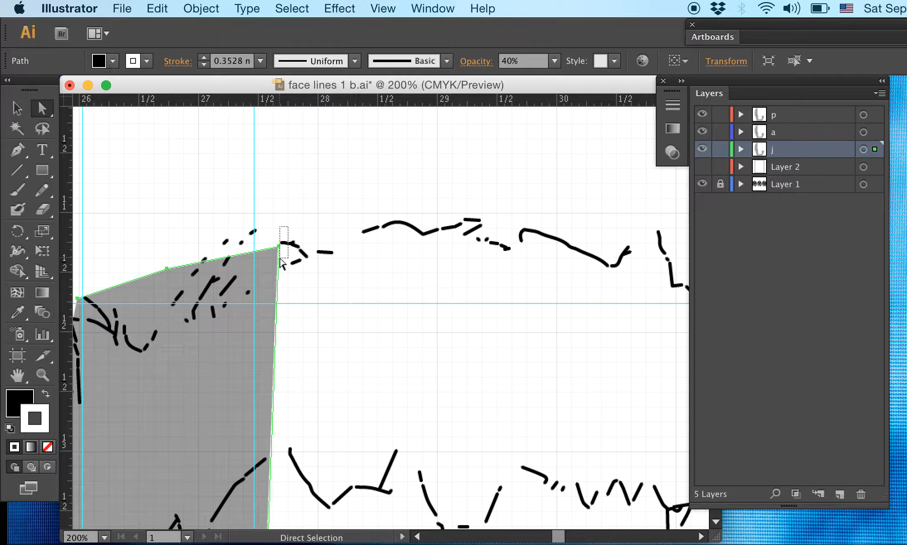
{"action": "left_click_drag", "start_coordinate": [278, 247], "coordinate": [253, 305]}
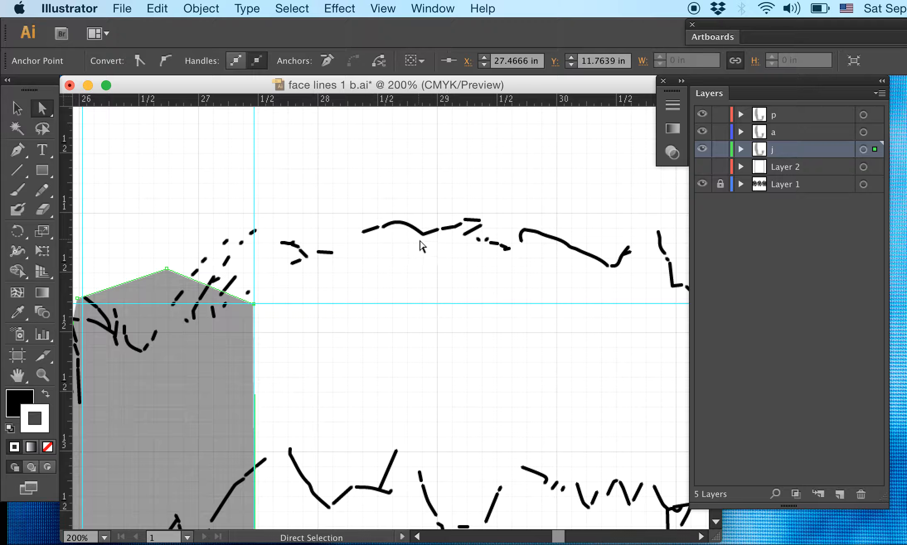
- Turn off Smart Guides
{"action": "left_click", "coordinate": [382, 9]}
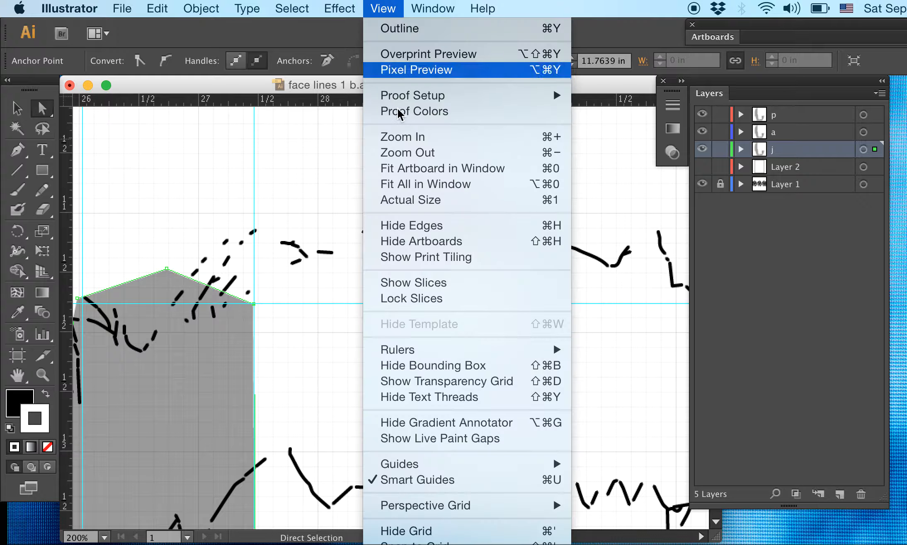
{"action": "left_click", "coordinate": [425, 480]}
- Try moving the grey shape's corner away from the guide intersection with Smart Guides off, and undo the moves
{"action": "left_click_drag", "start_coordinate": [251, 304], "coordinate": [282, 267]}
{"action": "key", "text": "super+z"}
{"action": "left_click", "coordinate": [277, 297]}
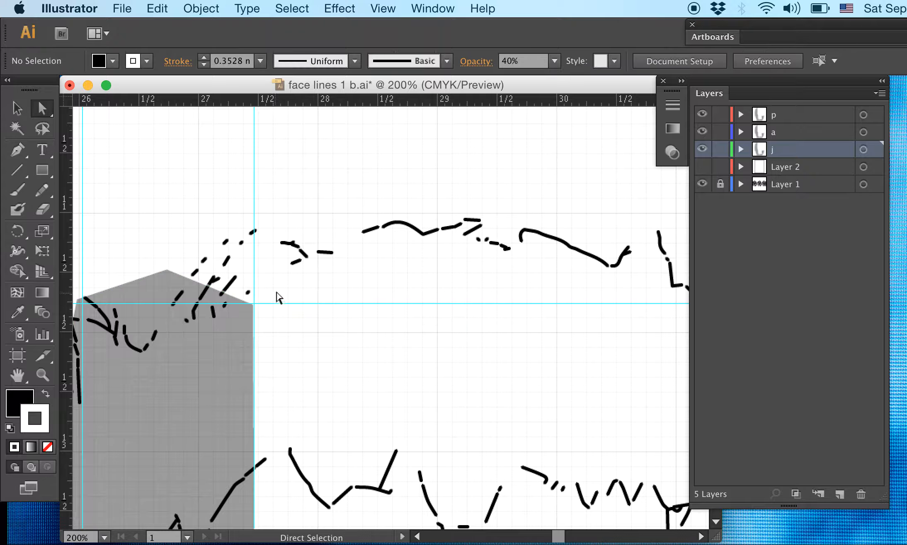
{"action": "left_click", "coordinate": [248, 304]}
{"action": "left_click", "coordinate": [254, 305]}
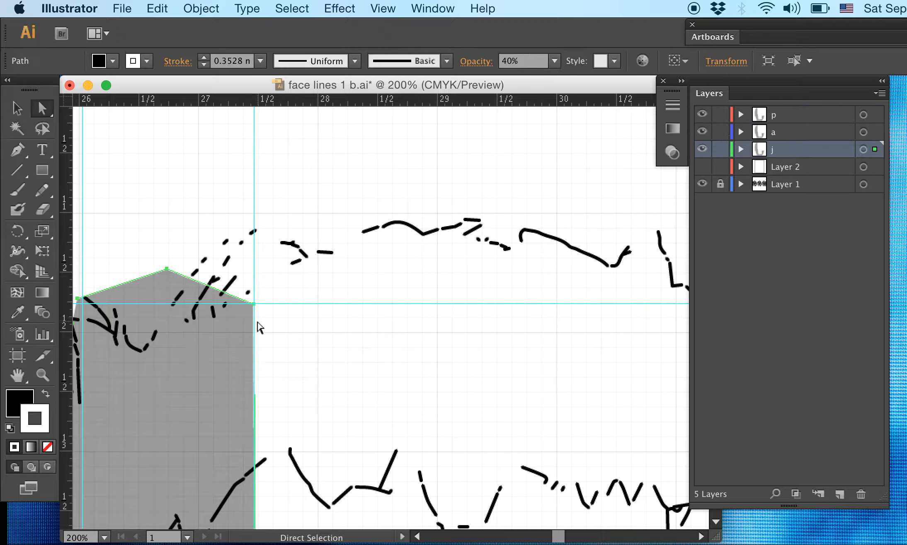
{"action": "left_click_drag", "start_coordinate": [254, 304], "coordinate": [268, 290]}
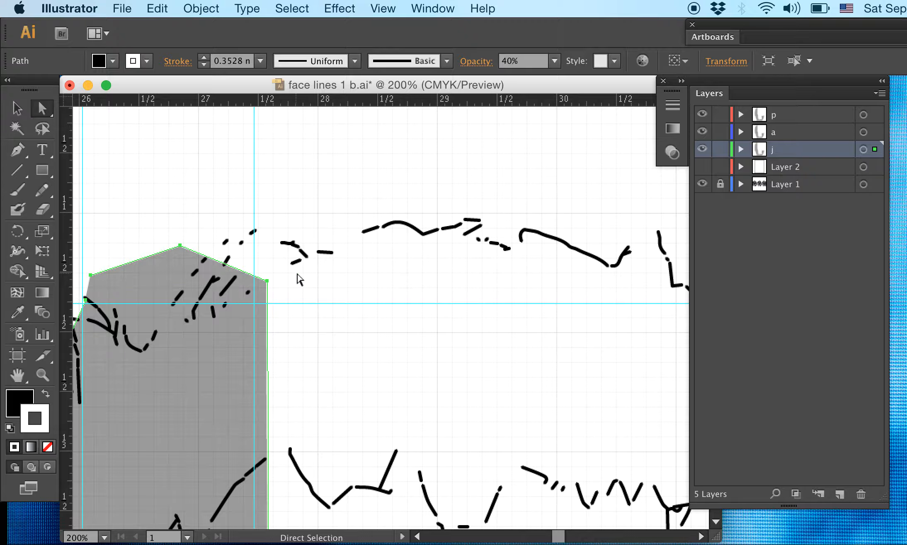
{"action": "key", "text": "super+z"}
{"action": "left_click", "coordinate": [271, 331]}
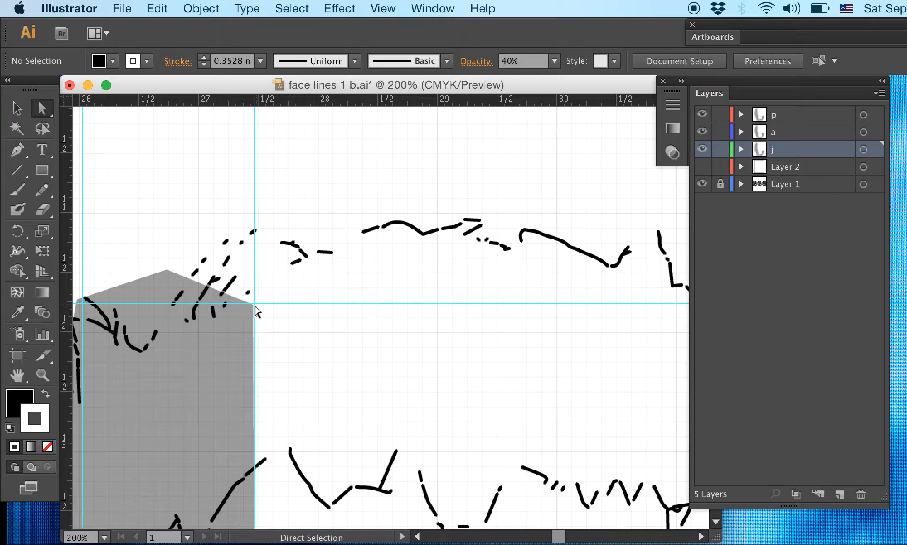
- Create a new layer above layer p and move the four guides from layer p into it
{"action": "left_click", "coordinate": [254, 304]}
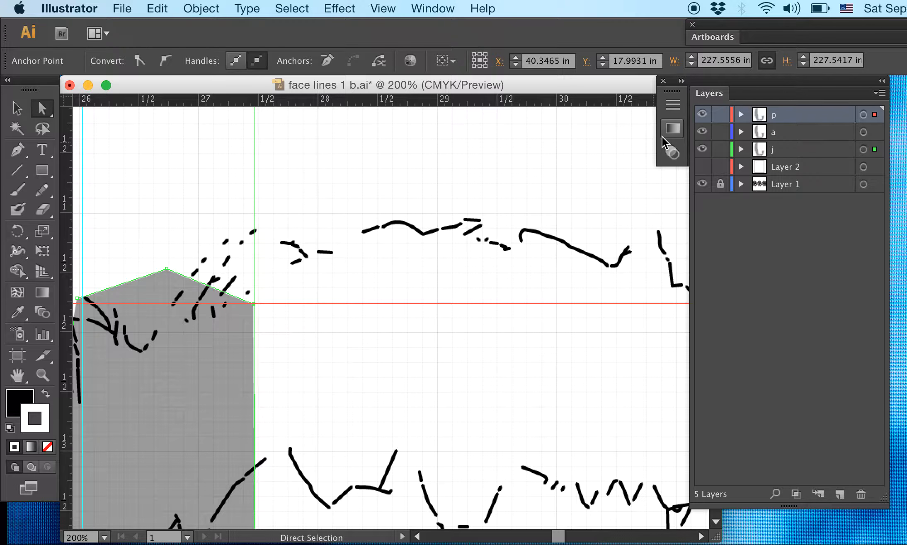
{"action": "left_click", "coordinate": [737, 114]}
{"action": "left_click", "coordinate": [741, 114]}
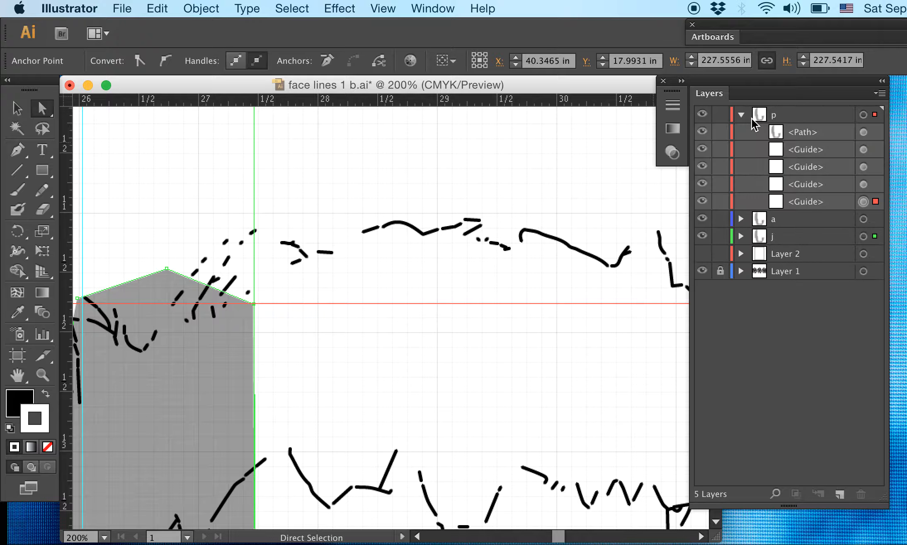
{"action": "left_click", "coordinate": [741, 115]}
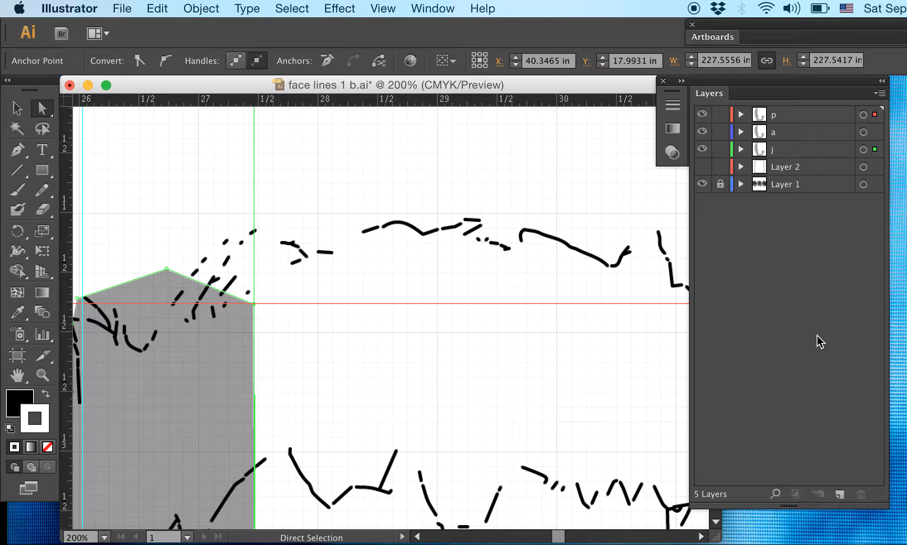
{"action": "left_click", "coordinate": [839, 495]}
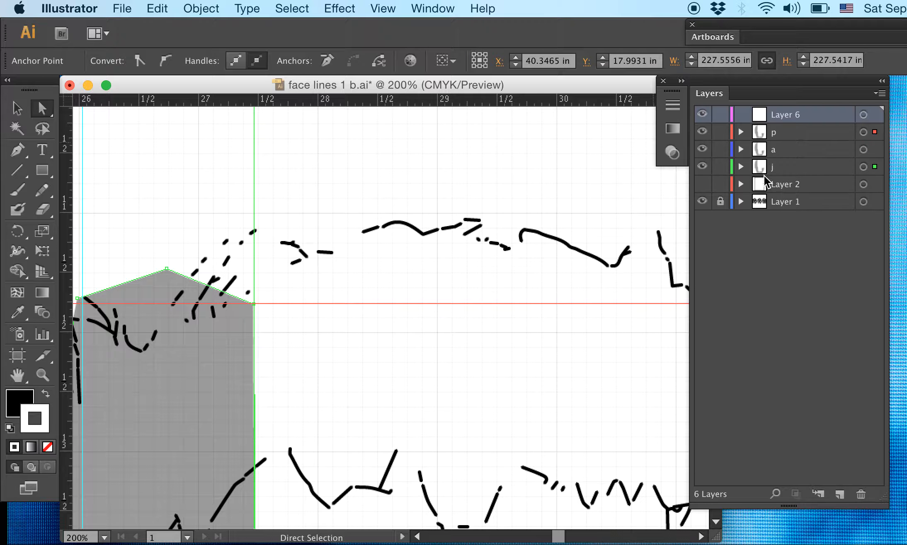
{"action": "left_click", "coordinate": [740, 132]}
{"action": "left_click", "coordinate": [833, 168]}
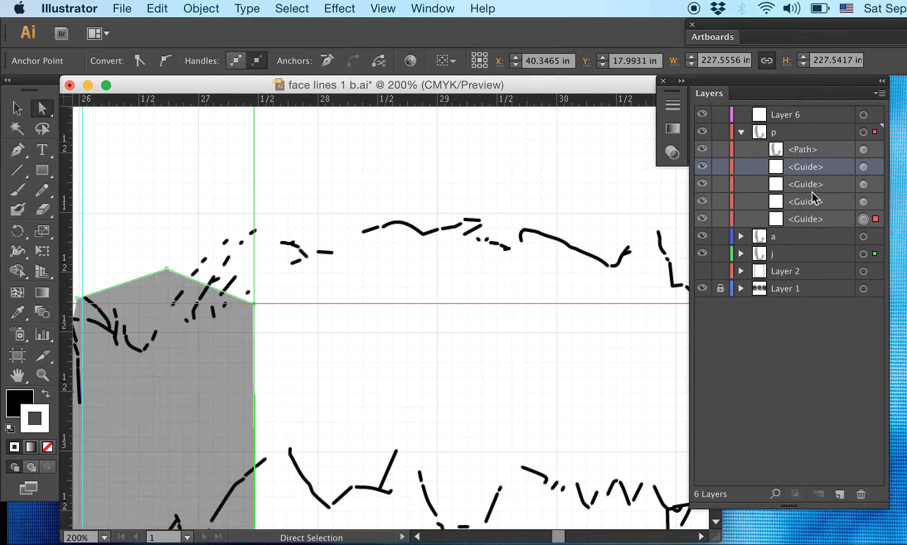
{"action": "left_click", "coordinate": [820, 220], "text": "shift"}
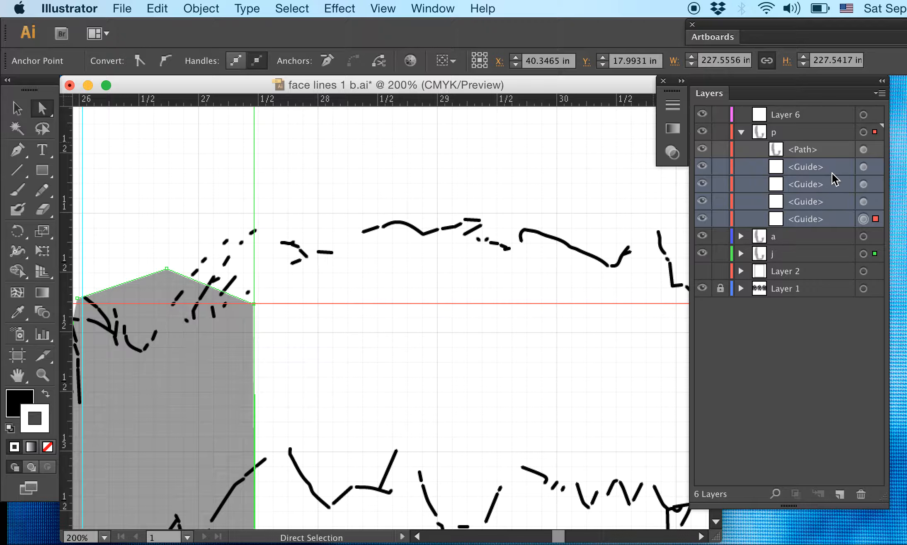
{"action": "left_click_drag", "start_coordinate": [814, 170], "coordinate": [777, 117]}
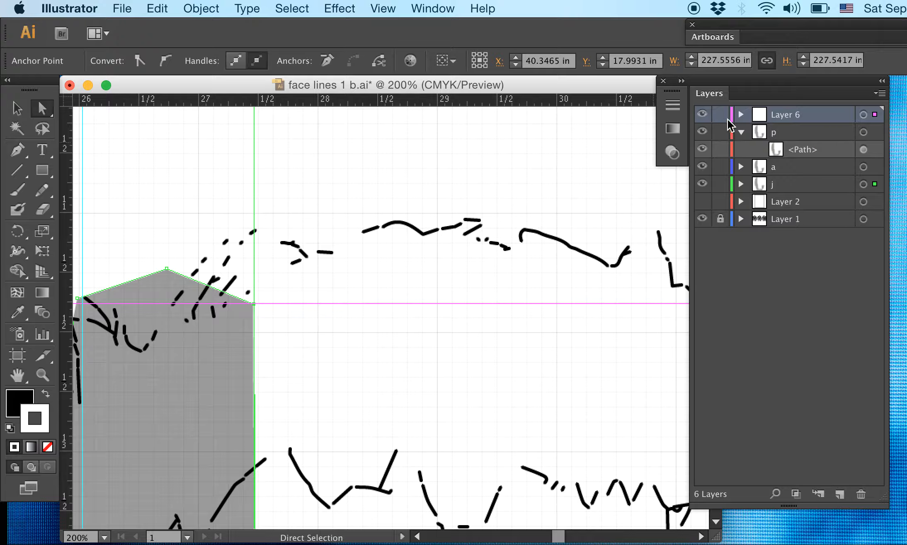
- Check layer a for guides and move the four guides listed above the path in layer j into Layer 6
{"action": "left_click", "coordinate": [741, 167]}
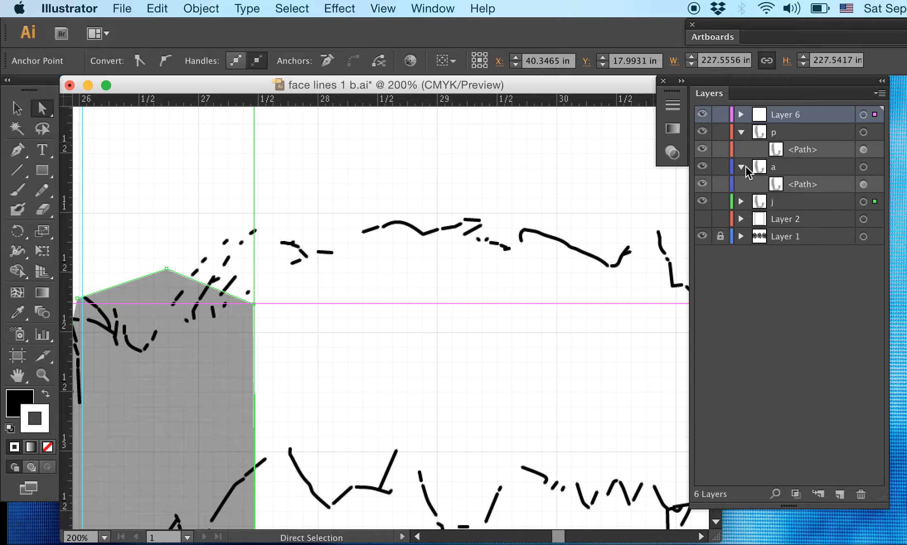
{"action": "left_click", "coordinate": [741, 167]}
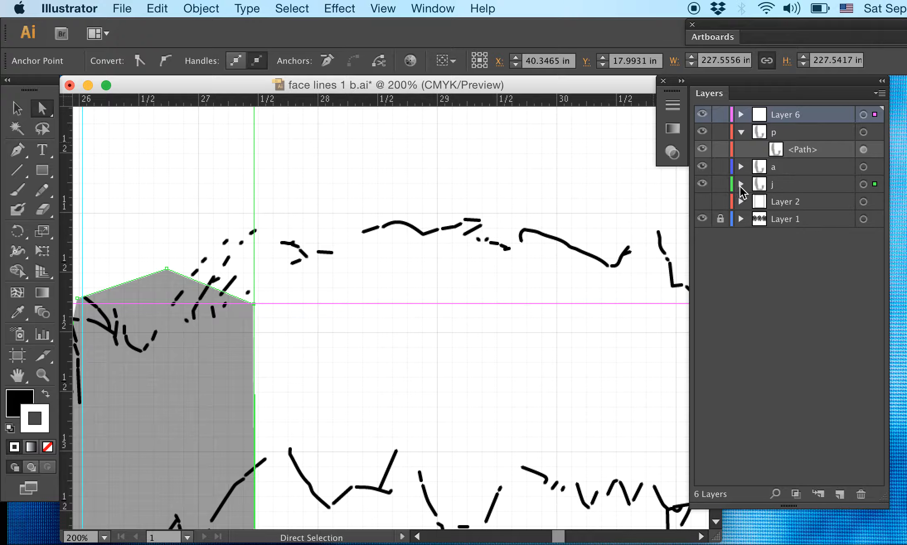
{"action": "left_click", "coordinate": [742, 168]}
{"action": "left_click", "coordinate": [741, 167]}
{"action": "left_click", "coordinate": [739, 185]}
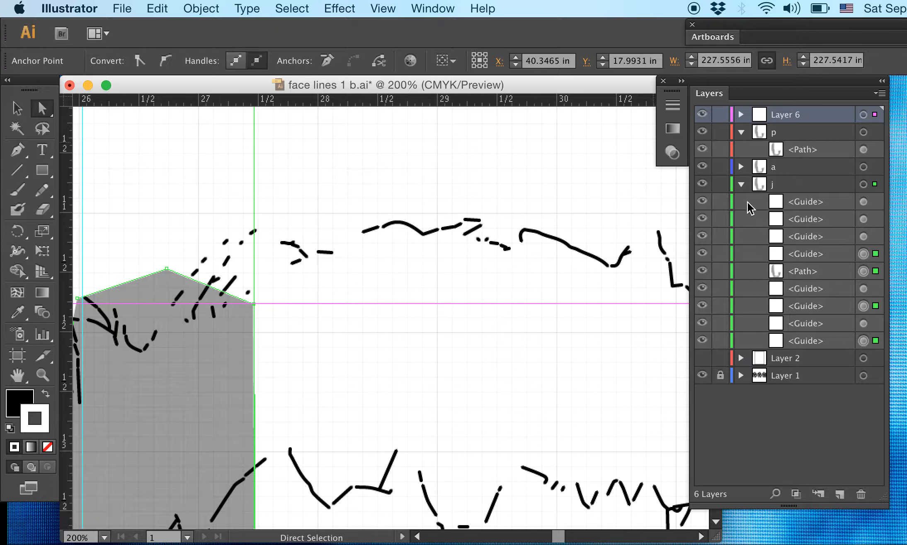
{"action": "left_click", "coordinate": [794, 209]}
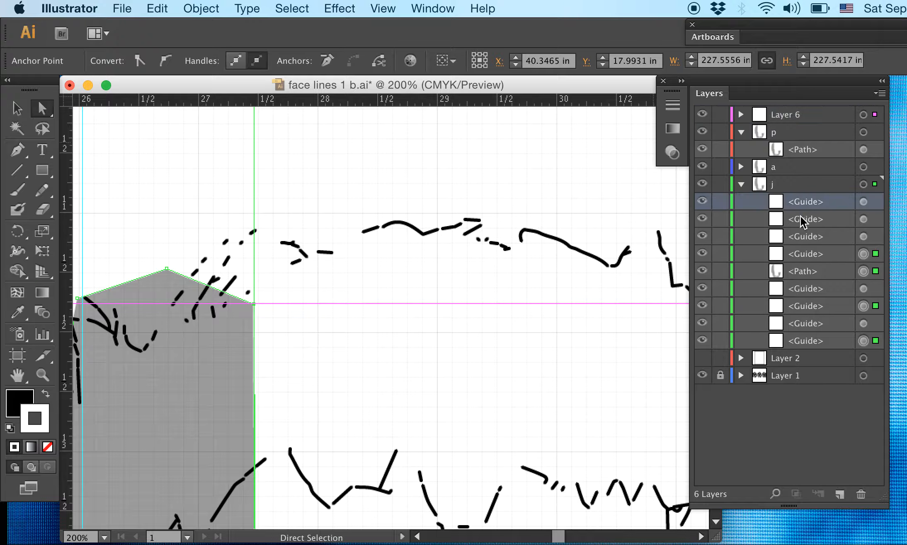
{"action": "left_click", "coordinate": [808, 261], "text": "shift"}
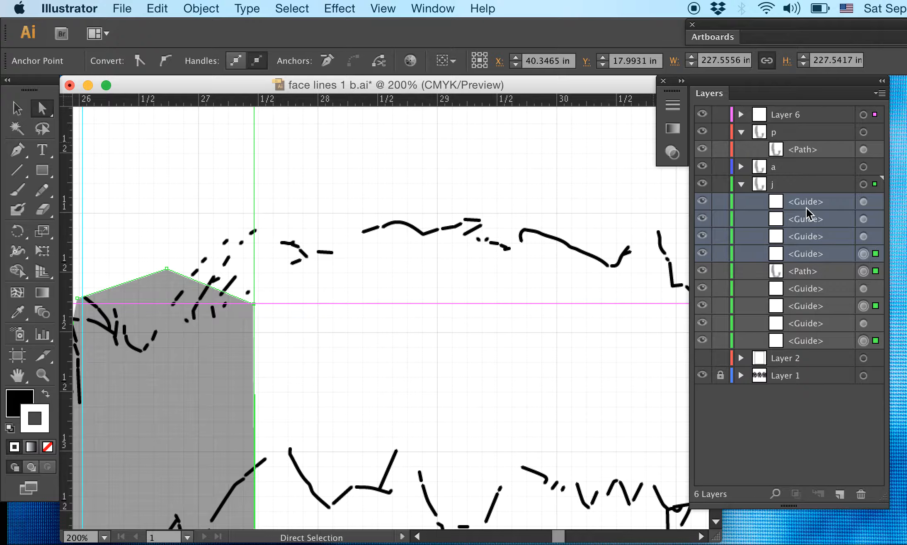
{"action": "left_click_drag", "start_coordinate": [810, 212], "coordinate": [815, 115]}
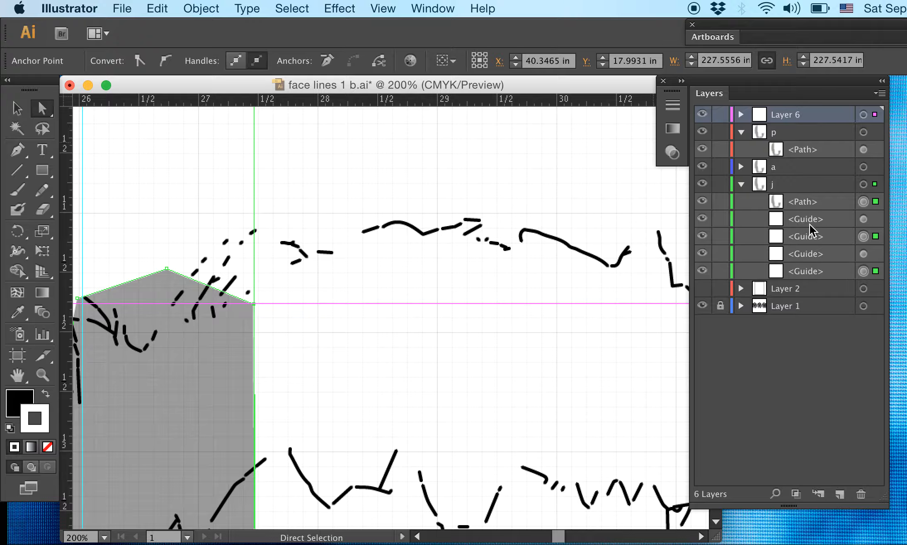
- Move the four remaining guides listed below the path in layer j into Layer 6
{"action": "left_click", "coordinate": [812, 223]}
{"action": "left_click", "coordinate": [811, 272], "text": "shift"}
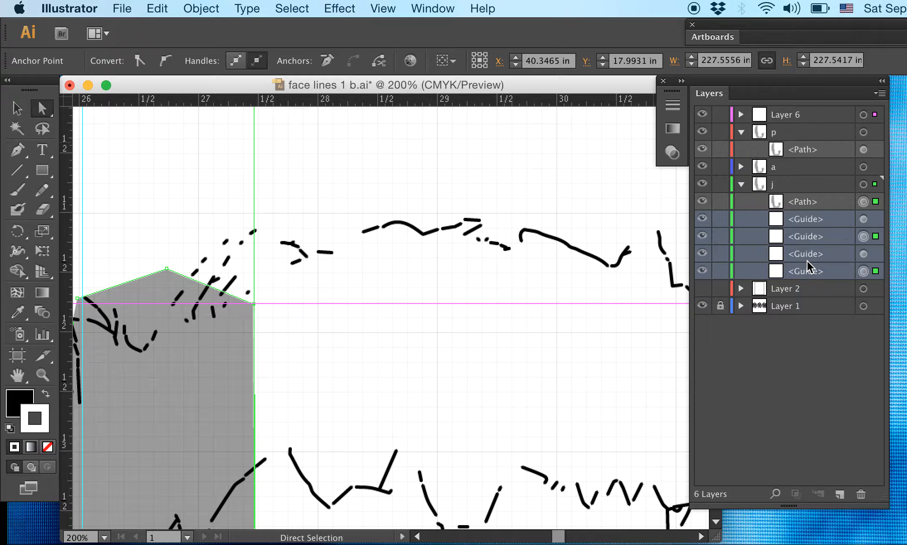
{"action": "left_click_drag", "start_coordinate": [818, 225], "coordinate": [802, 124]}
{"action": "double_click", "coordinate": [810, 220]}
{"action": "left_click_drag", "start_coordinate": [831, 220], "coordinate": [820, 121]}
- Check the guides gathered in Layer 6, lock that layer, and collapse layer p
{"action": "left_click", "coordinate": [740, 115]}
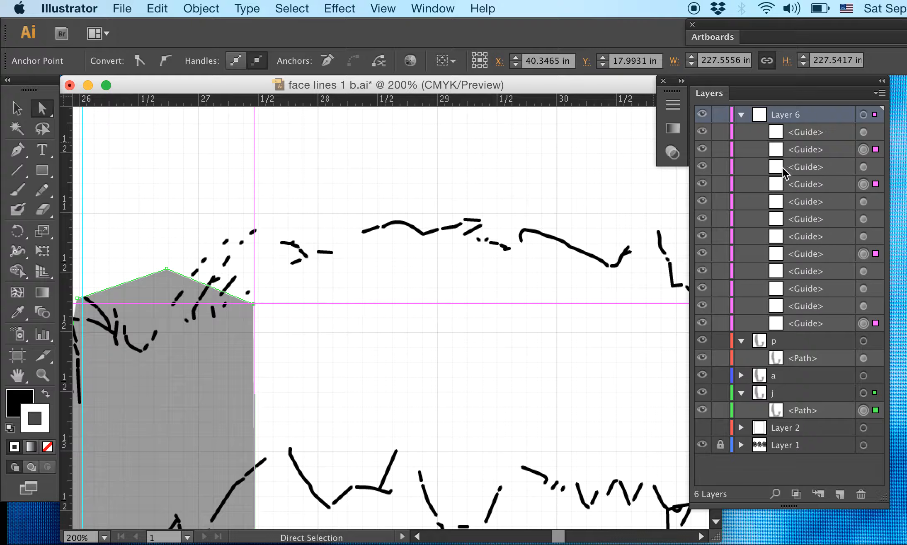
{"action": "left_click", "coordinate": [740, 115]}
{"action": "left_click", "coordinate": [720, 115]}
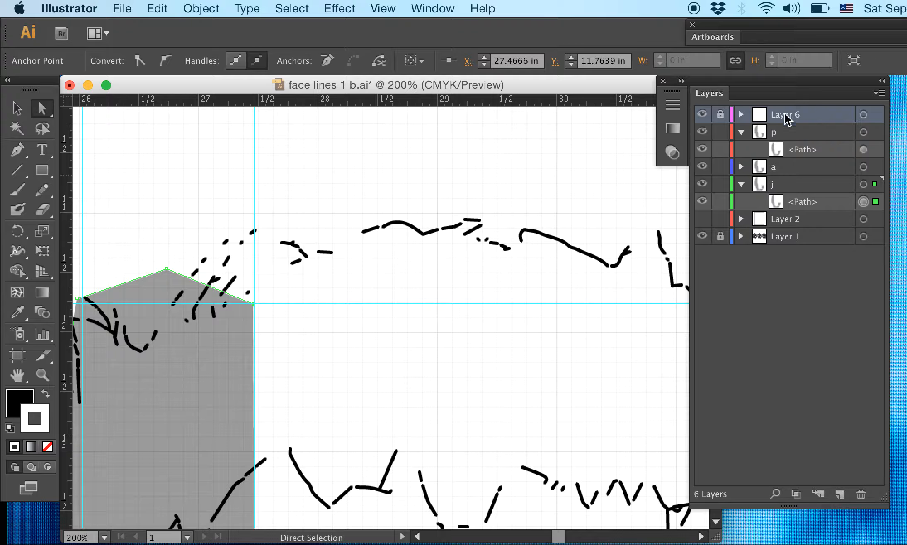
{"action": "left_click", "coordinate": [741, 132]}
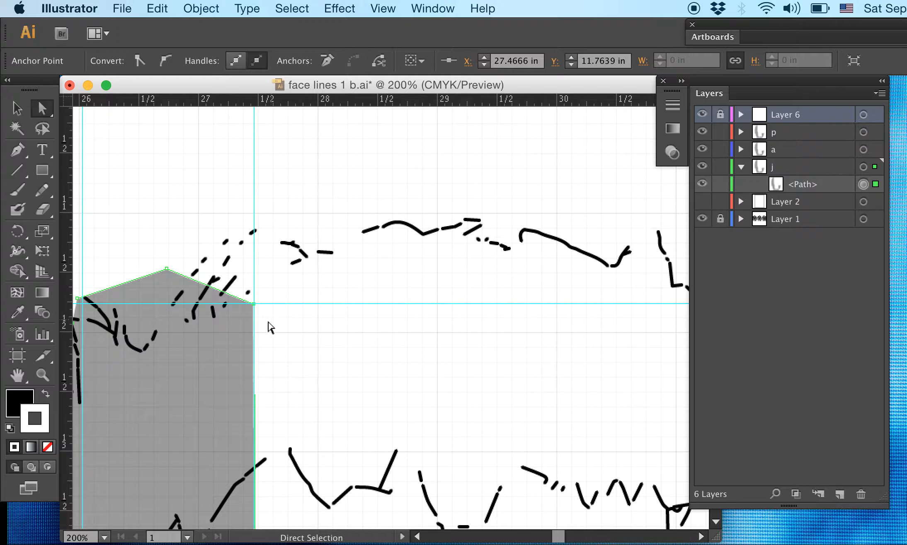
- Move the grey shape's upper-right corner off the guide intersection to about X 27.85 in, Y 11.63 in
{"action": "left_click", "coordinate": [398, 7]}
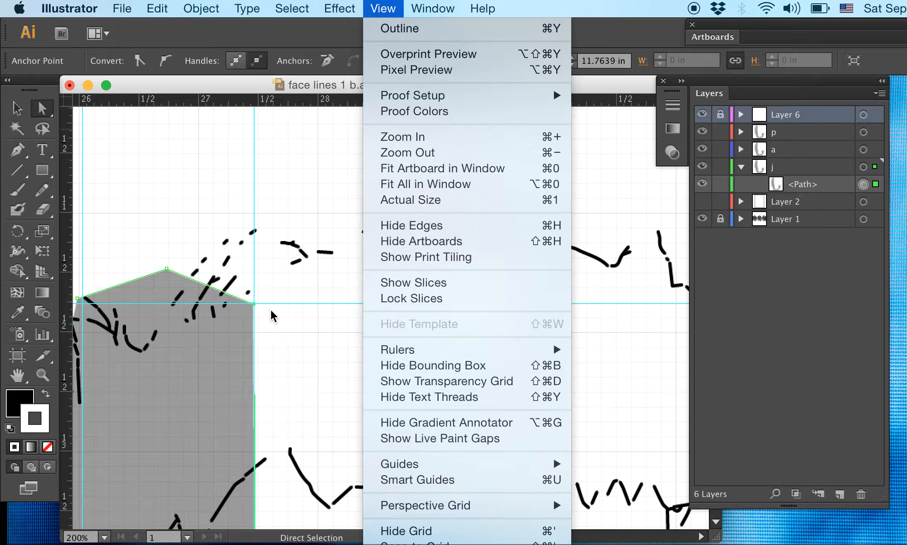
{"action": "left_click", "coordinate": [260, 315]}
{"action": "left_click_drag", "start_coordinate": [253, 307], "coordinate": [298, 296]}
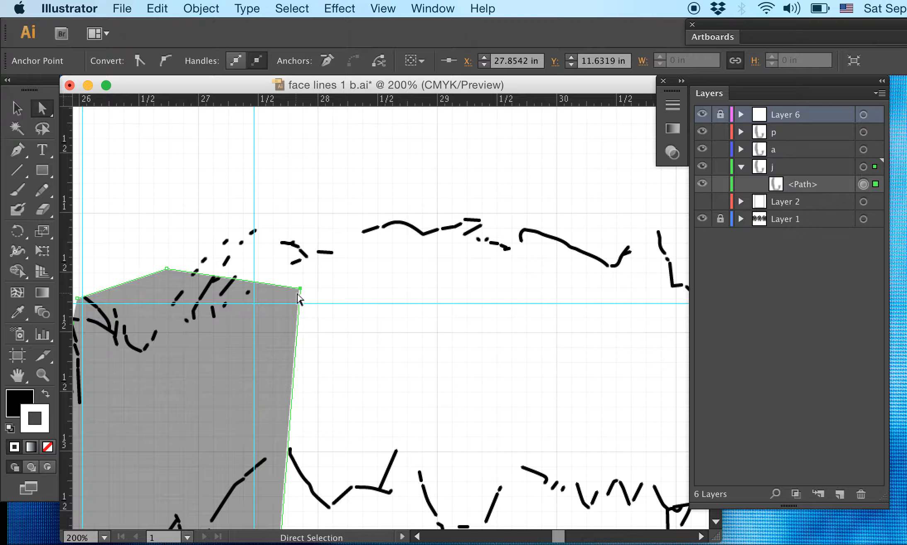
- Turn on Smart Guides, snap the grey shape's upper-right corner onto the guide intersection, and deselect it
{"action": "left_click", "coordinate": [381, 8]}
{"action": "left_click", "coordinate": [425, 480]}
{"action": "left_click_drag", "start_coordinate": [300, 289], "coordinate": [253, 305]}
{"action": "left_click", "coordinate": [307, 269]}
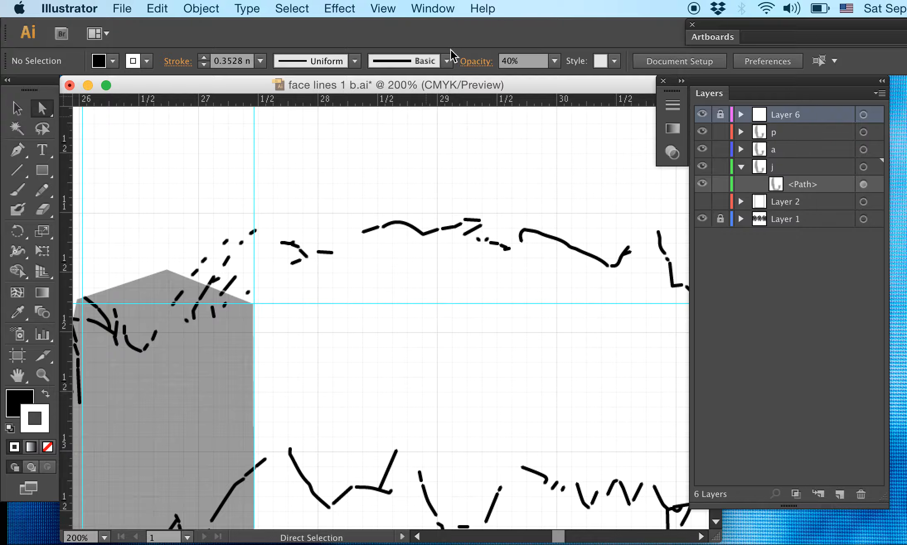
{"action": "left_click_drag", "start_coordinate": [397, 188], "coordinate": [457, 155]}
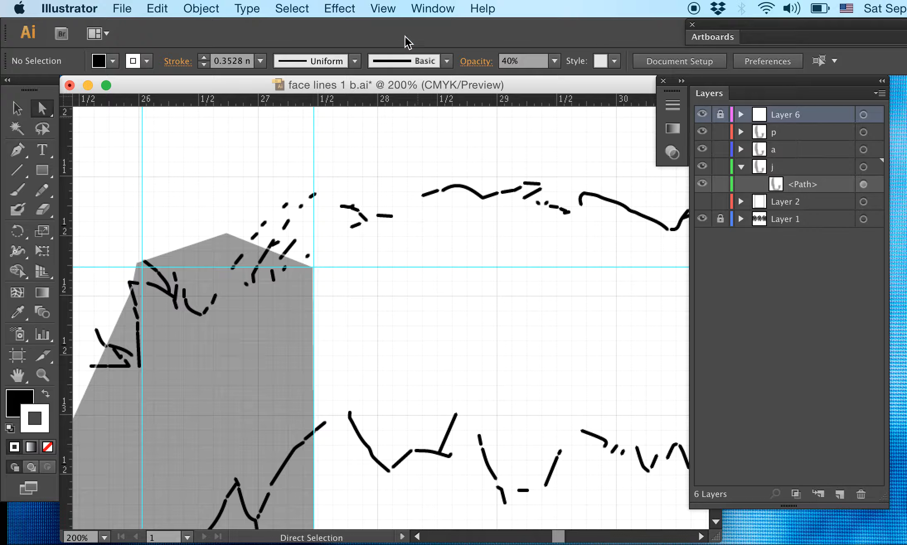
{"action": "left_click", "coordinate": [378, 3]}
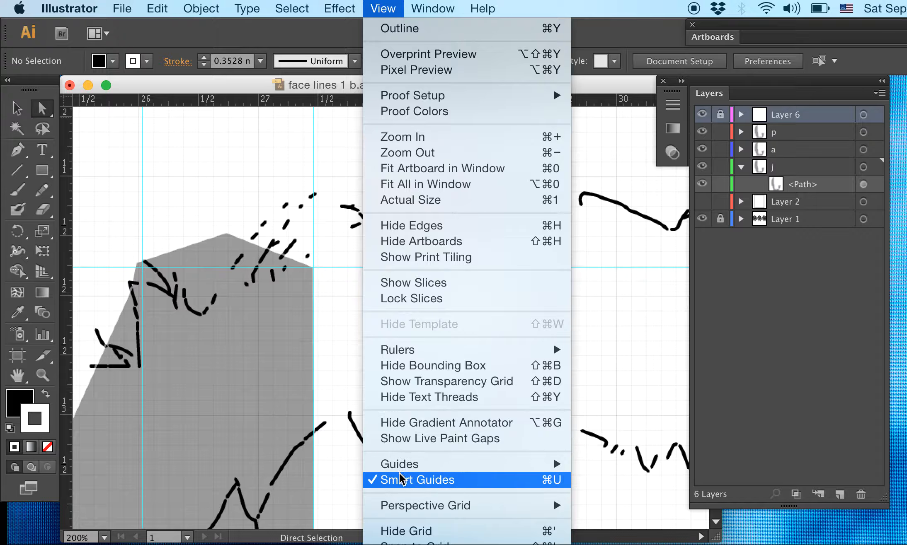
{"action": "mouse_move", "coordinate": [401, 465]}
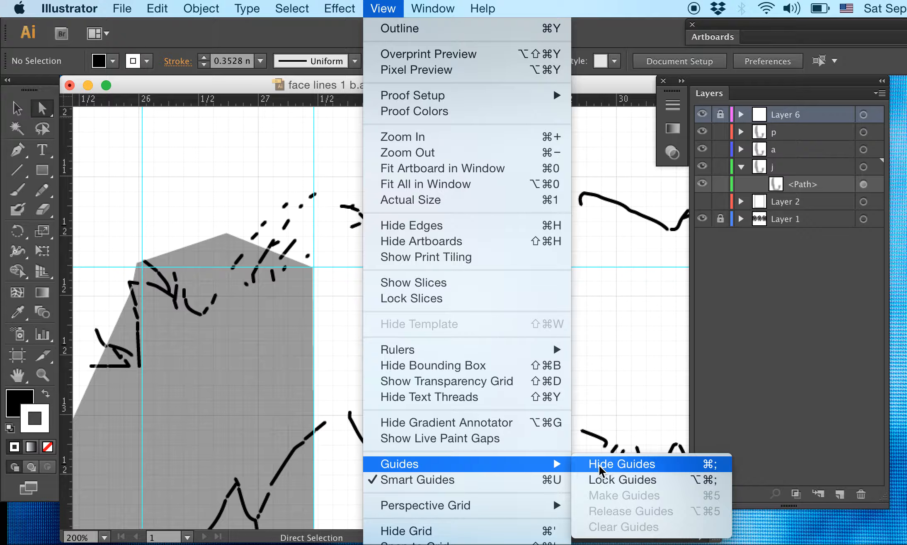
{"action": "left_click", "coordinate": [343, 284]}
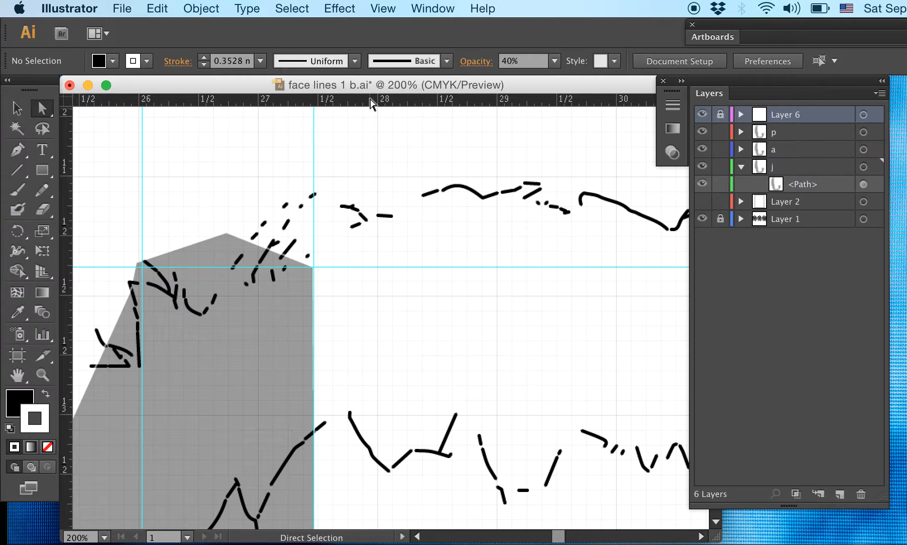
- Add a horizontal guide at about Y 11.27 in above the grey shape and move it from layer j into the unlocked Layer 6
{"action": "left_click_drag", "start_coordinate": [372, 101], "coordinate": [407, 210]}
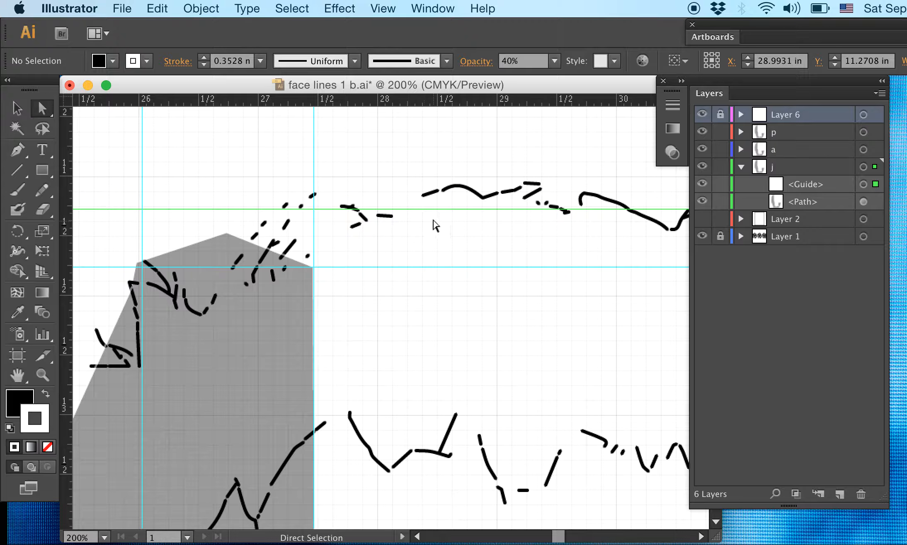
{"action": "left_click", "coordinate": [864, 131]}
{"action": "left_click", "coordinate": [874, 184]}
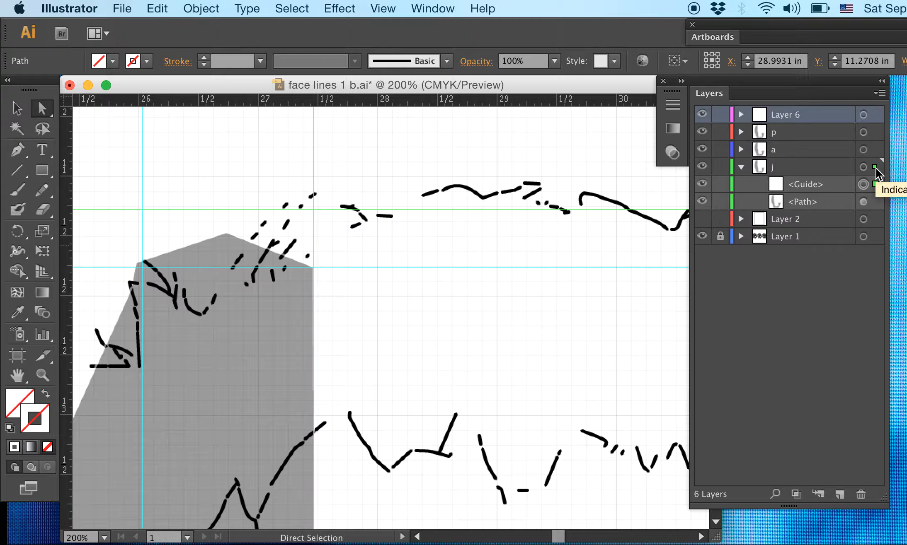
{"action": "left_click_drag", "start_coordinate": [876, 166], "coordinate": [876, 115]}
{"action": "left_click", "coordinate": [463, 274]}
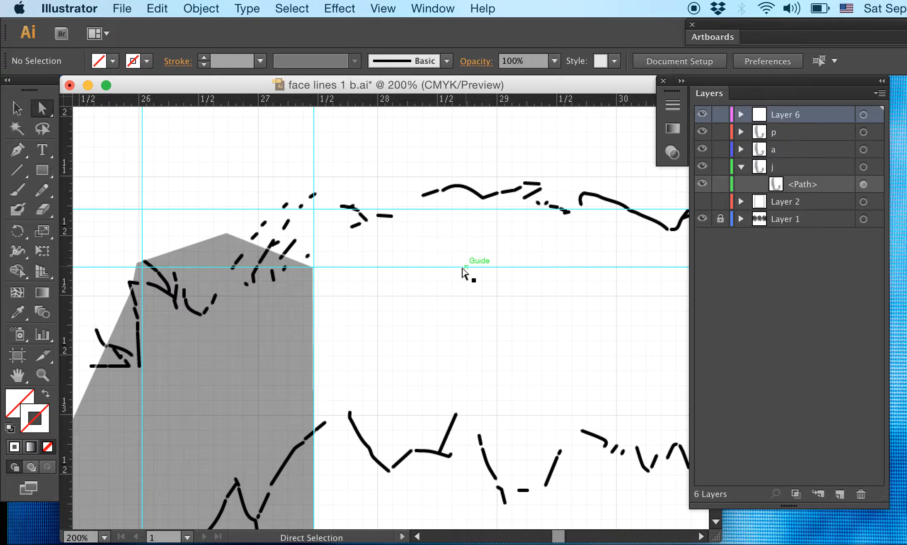
- Move the new horizontal guide up to the top of the hair lines and collapse layer j
{"action": "left_click", "coordinate": [436, 267]}
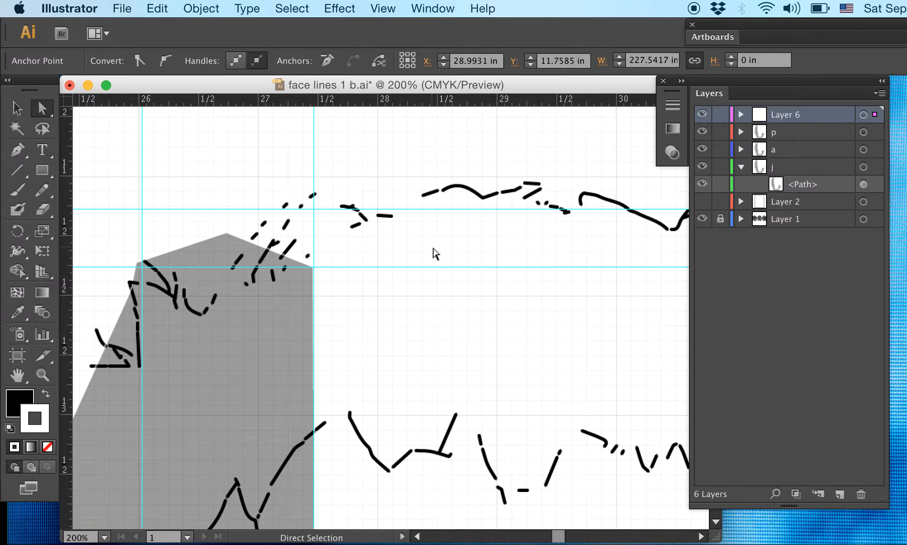
{"action": "left_click", "coordinate": [398, 210]}
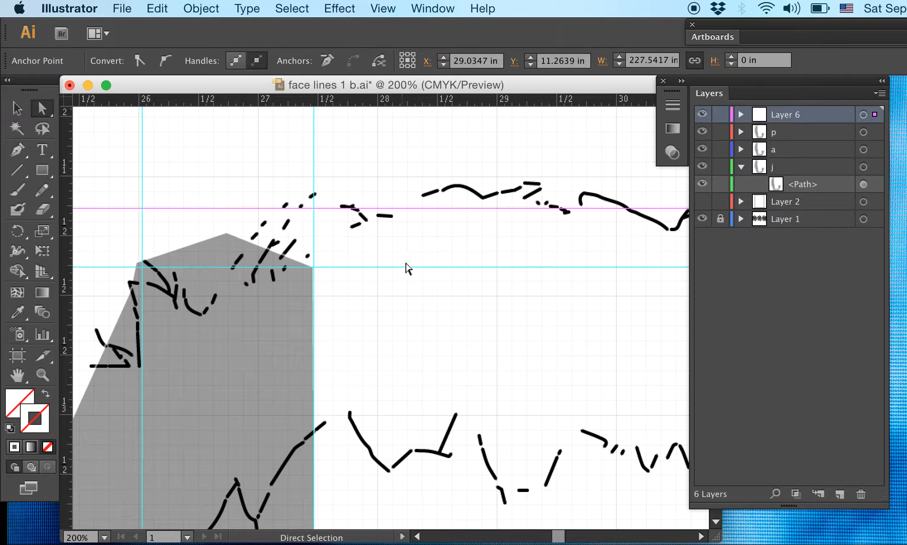
{"action": "left_click", "coordinate": [741, 166]}
{"action": "key", "text": "super+5"}
{"action": "left_click_drag", "start_coordinate": [445, 210], "coordinate": [402, 183]}
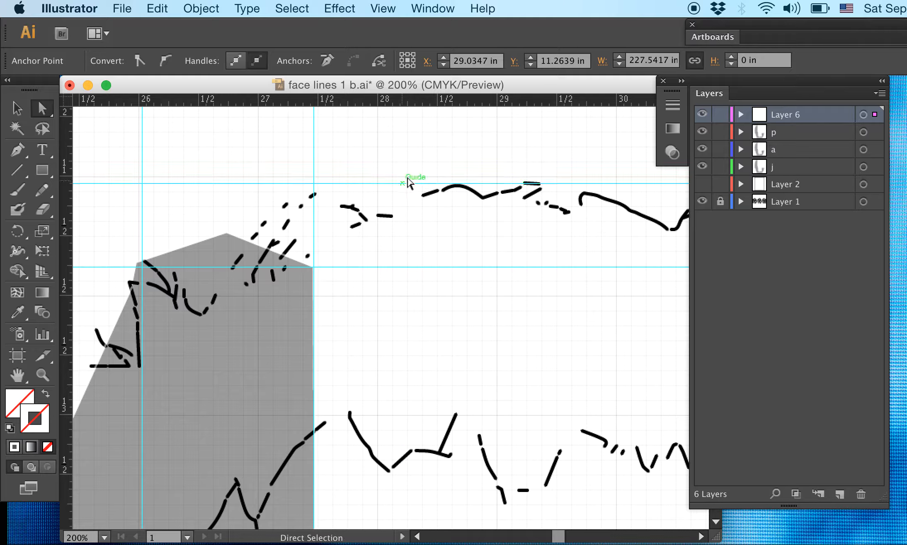
{"action": "left_click", "coordinate": [507, 131]}
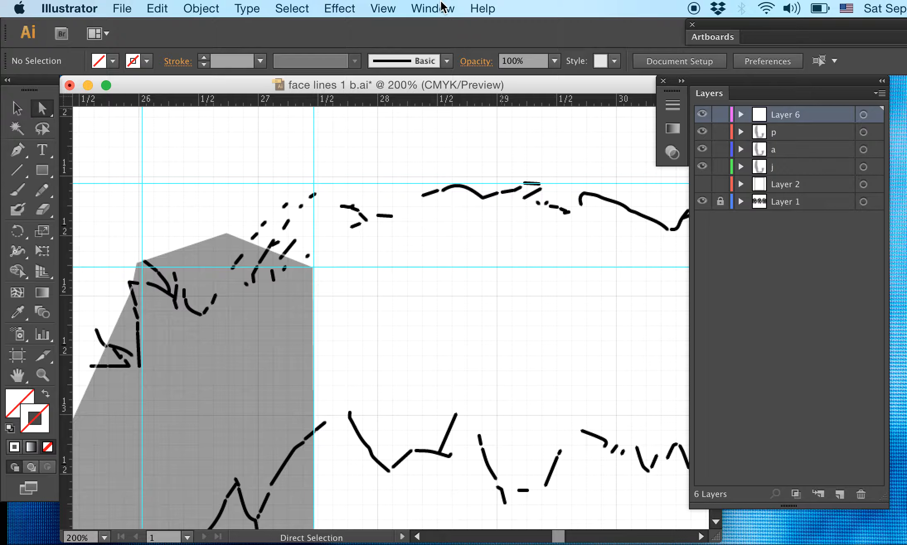
{"action": "left_click", "coordinate": [398, 9]}
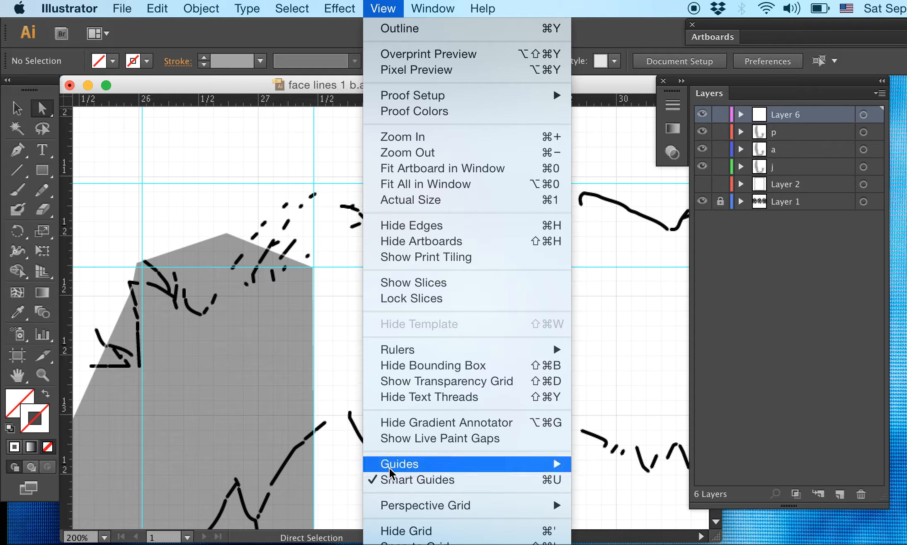
{"action": "mouse_move", "coordinate": [390, 470]}
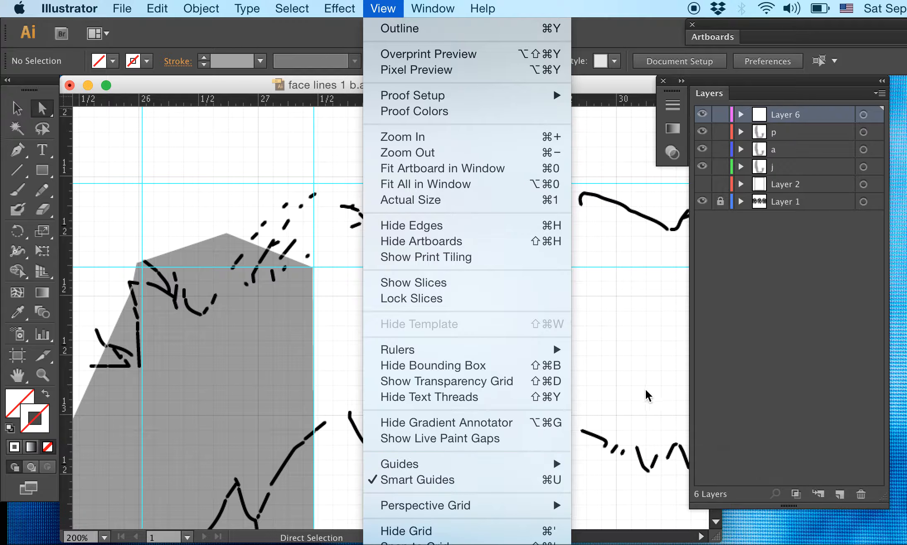
{"action": "key", "text": "Escape"}
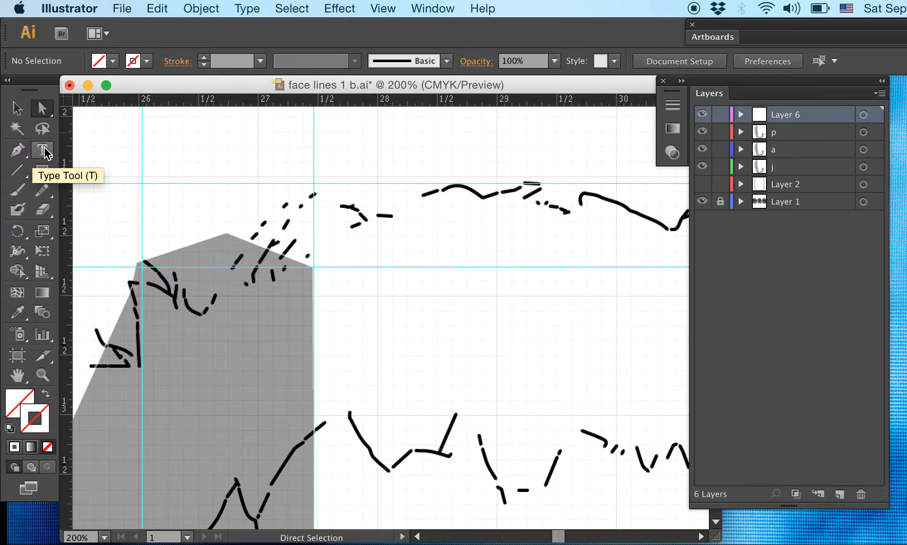
{"action": "left_click", "coordinate": [388, 6]}
{"action": "mouse_move", "coordinate": [406, 352]}
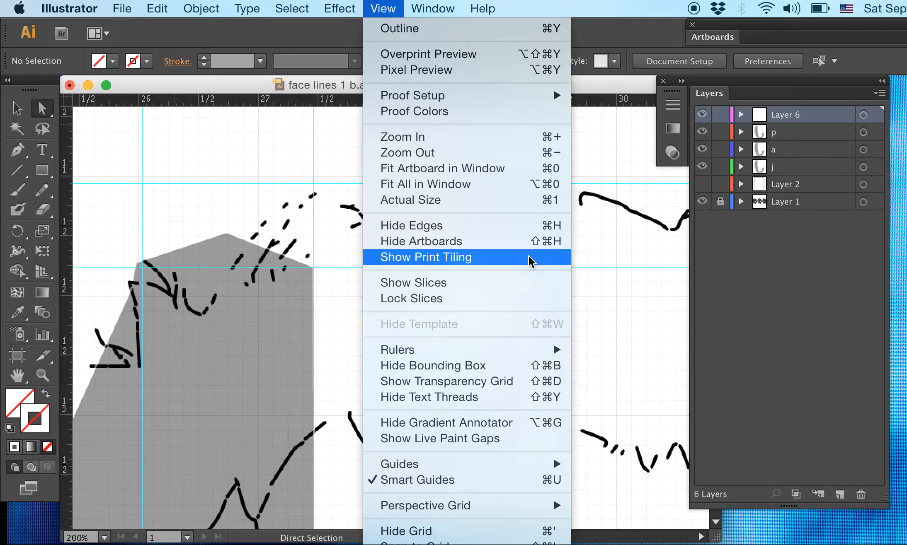
{"action": "left_click", "coordinate": [613, 277]}
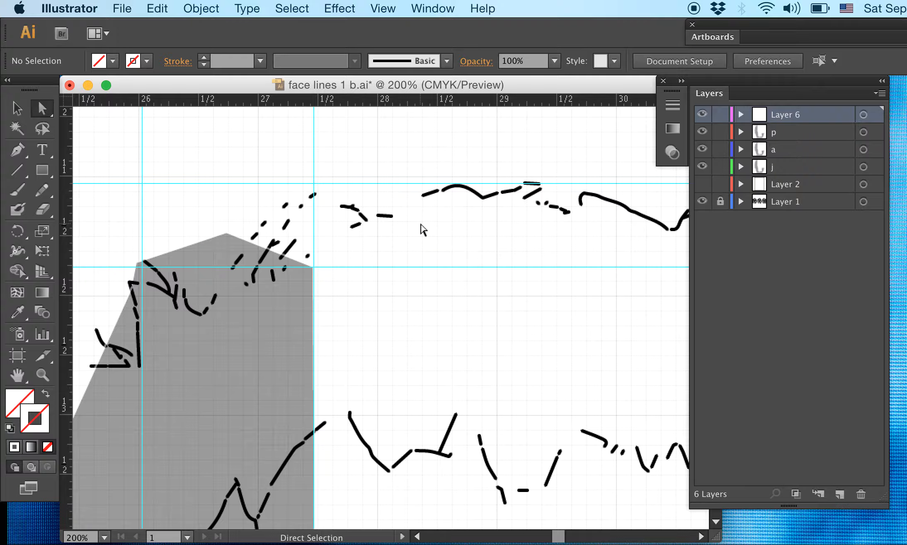
- Fine-tune the upper horizontal guide to about Y 11.06 in, along the topmost hair stroke
{"action": "key", "text": "super+minus"}
{"action": "key", "text": "super+minus"}
{"action": "key", "text": "super+minus"}
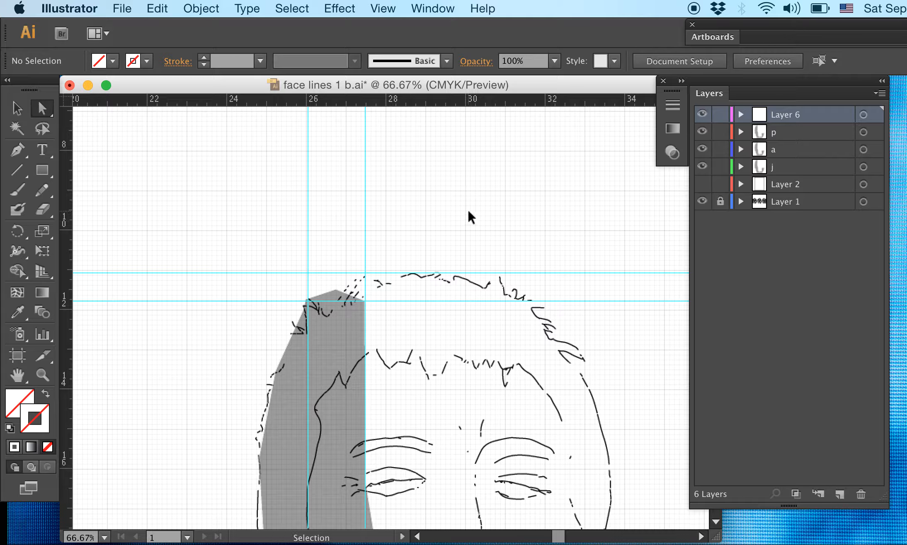
{"action": "key", "text": "super+plus"}
{"action": "key", "text": "super+plus"}
{"action": "key", "text": "super+plus"}
{"action": "key", "text": "super+plus"}
{"action": "left_click_drag", "start_coordinate": [506, 203], "coordinate": [318, 414]}
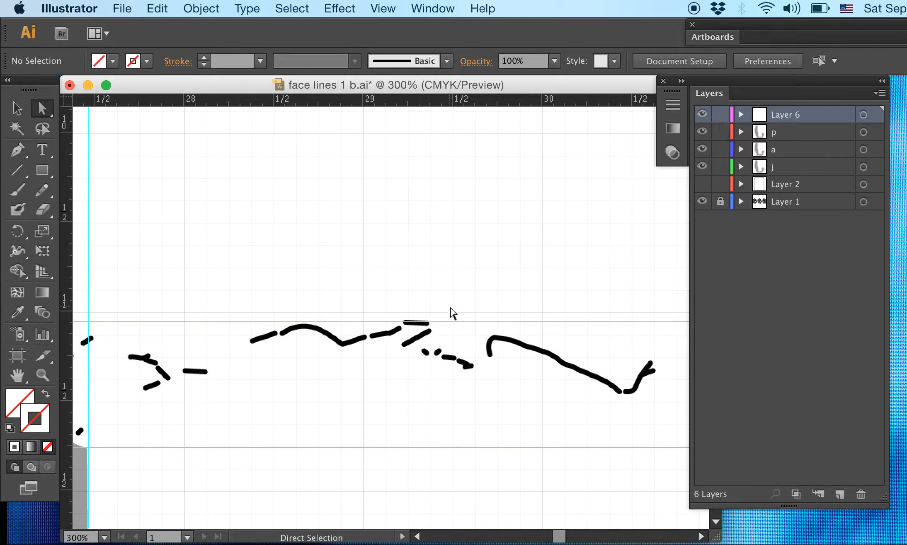
{"action": "left_click_drag", "start_coordinate": [495, 323], "coordinate": [354, 329]}
{"action": "key", "text": "super+equal"}
{"action": "key", "text": "super+equal"}
{"action": "key", "text": "super+equal"}
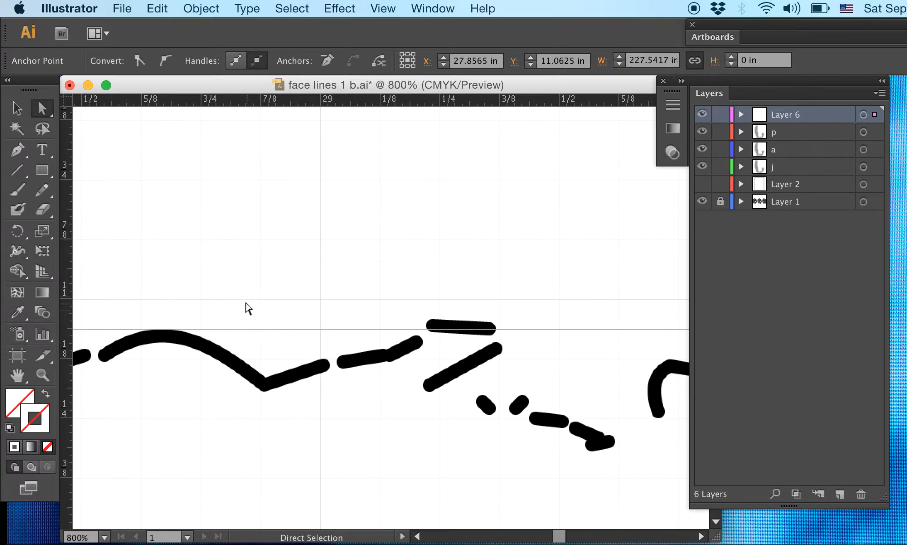
- Move one of the horizontal guides at the grey shape's upper-right corner up to about Y 5.28 in, above the faces
{"action": "left_click_drag", "start_coordinate": [245, 308], "coordinate": [448, 310]}
{"action": "key", "text": "super+minus"}
{"action": "key", "text": "super+minus"}
{"action": "key", "text": "super+minus"}
{"action": "key", "text": "super+minus"}
{"action": "key", "text": "super+minus"}
{"action": "key", "text": "super+minus"}
{"action": "key", "text": "super+minus"}
{"action": "key", "text": "super+minus"}
{"action": "key", "text": "super+minus"}
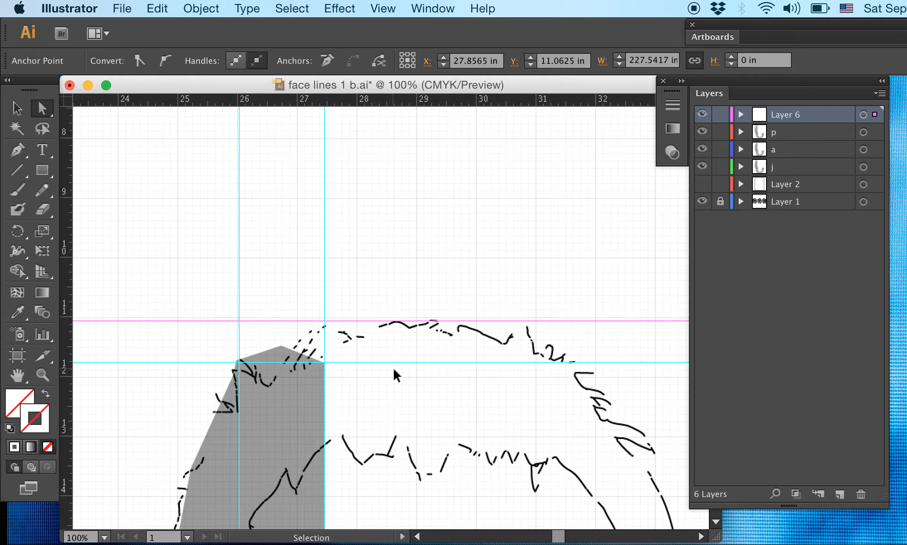
{"action": "key", "text": "super+minus"}
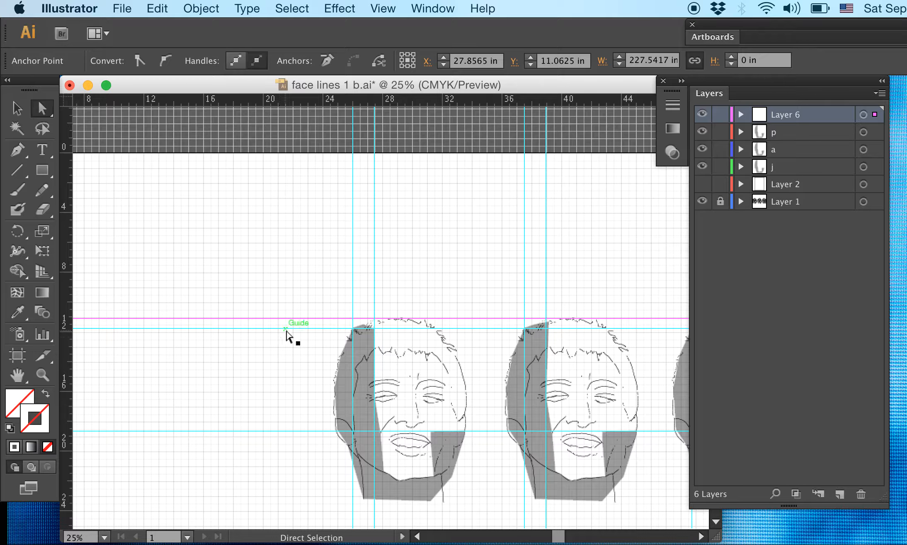
{"action": "left_click_drag", "start_coordinate": [285, 329], "coordinate": [268, 231]}
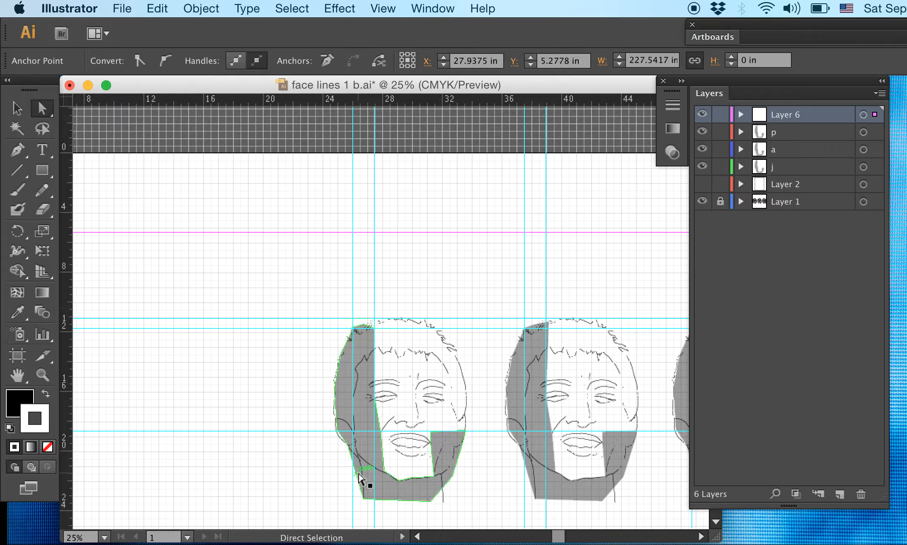
- Hide the grid and delete the selected horizontal guide at about Y 5.28 in above the faces
{"action": "left_click", "coordinate": [378, 11]}
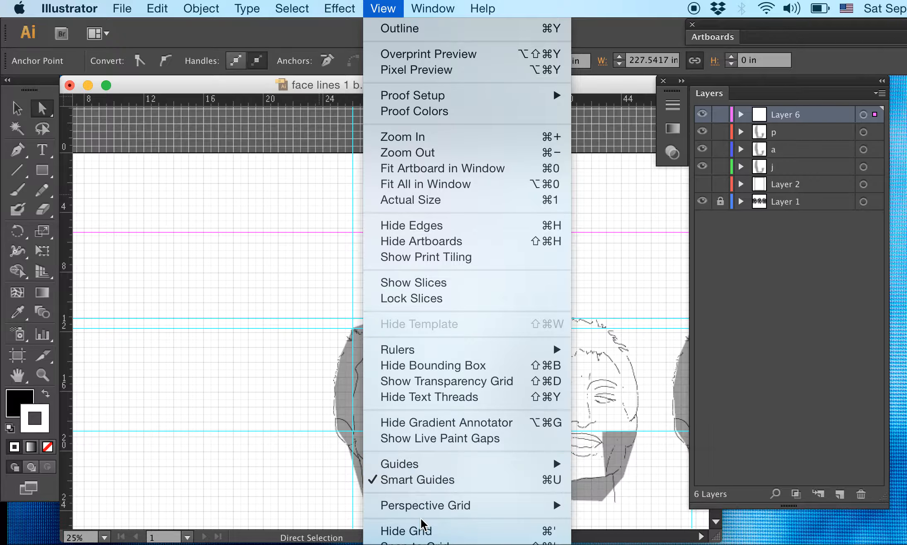
{"action": "left_click", "coordinate": [421, 536]}
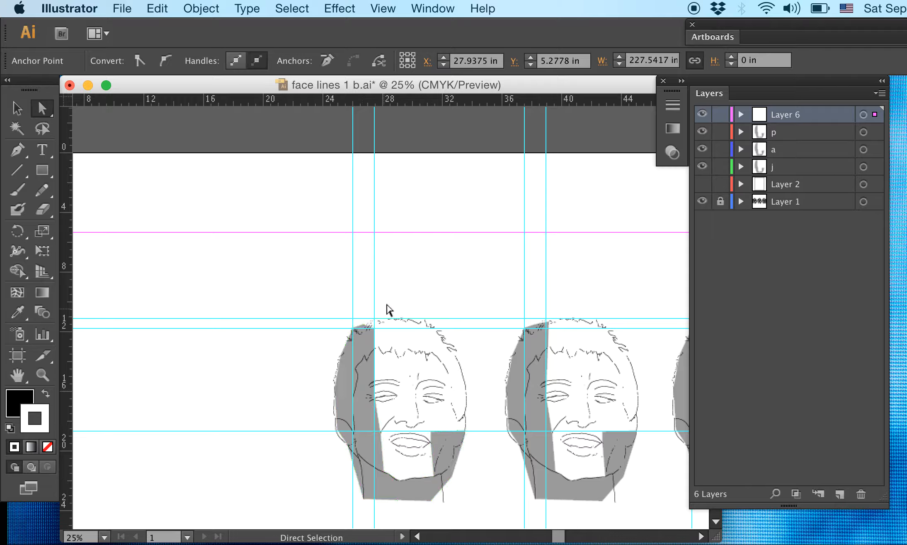
{"action": "key", "text": "super+equal"}
{"action": "key", "text": "super+equal"}
{"action": "key", "text": "super+equal"}
{"action": "key", "text": "super+equal"}
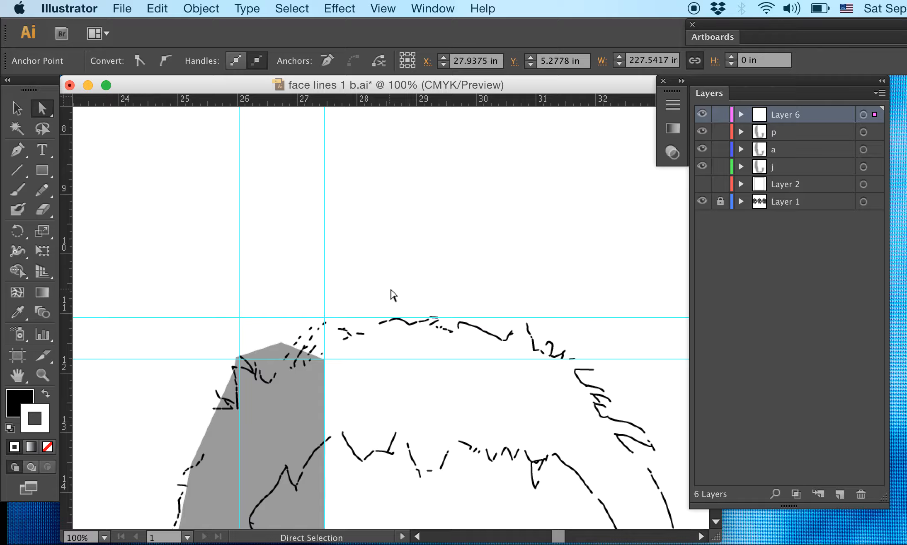
{"action": "scroll", "coordinate": [392, 296], "scroll_direction": "up", "scroll_amount": 10}
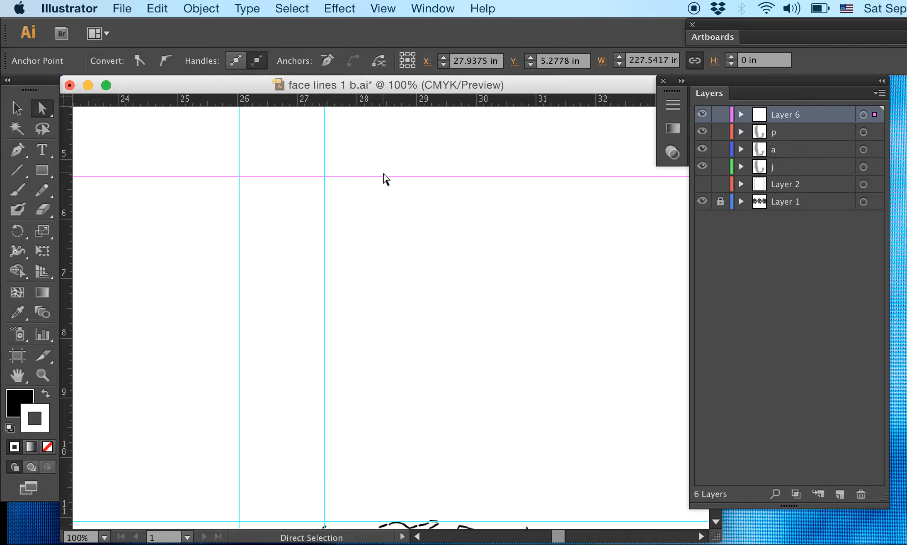
{"action": "key", "text": "Delete"}
{"action": "scroll", "coordinate": [407, 287], "scroll_direction": "down", "scroll_amount": 10}
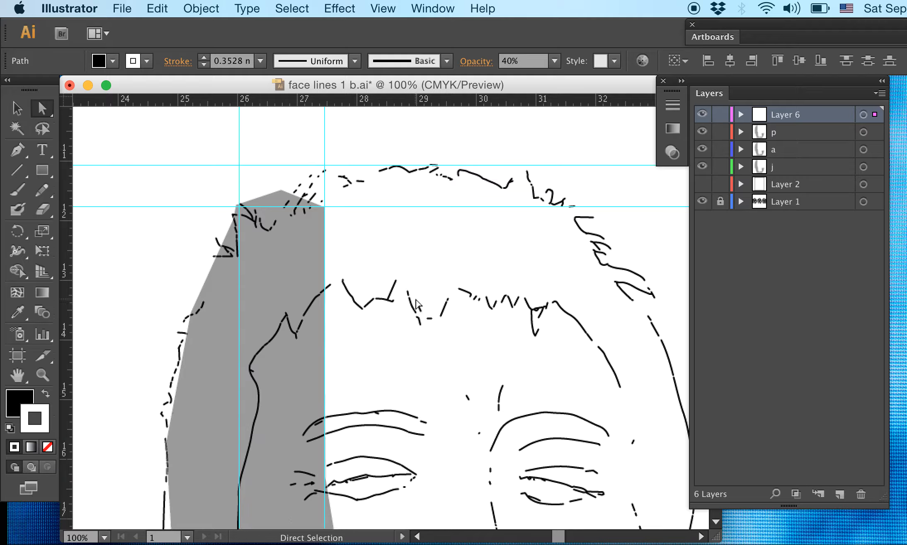
{"action": "scroll", "coordinate": [417, 304], "scroll_direction": "up", "scroll_amount": 4}
{"action": "scroll", "coordinate": [416, 310], "scroll_direction": "down", "scroll_amount": 20}
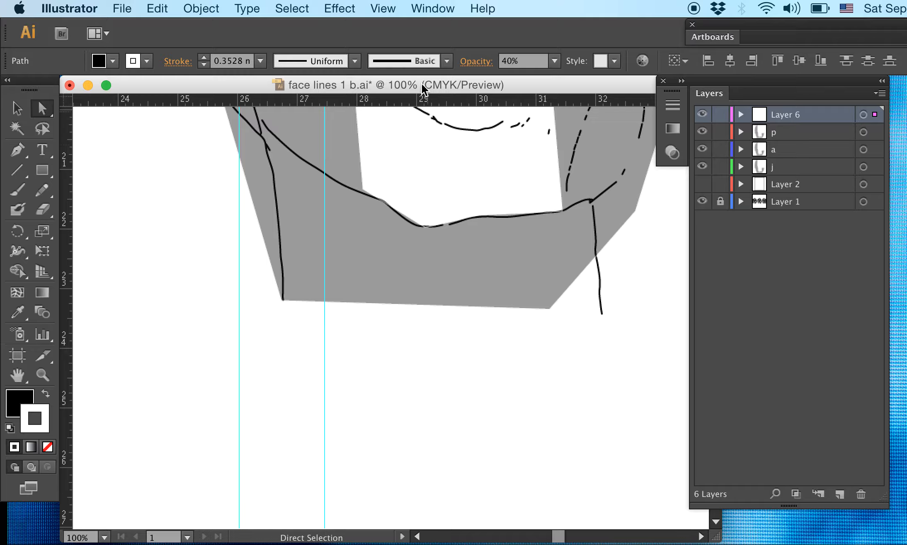
- Add a horizontal guide at about Y 23.17 in, level with the lower-left corner of the grey shape
{"action": "left_click_drag", "start_coordinate": [442, 95], "coordinate": [462, 299]}
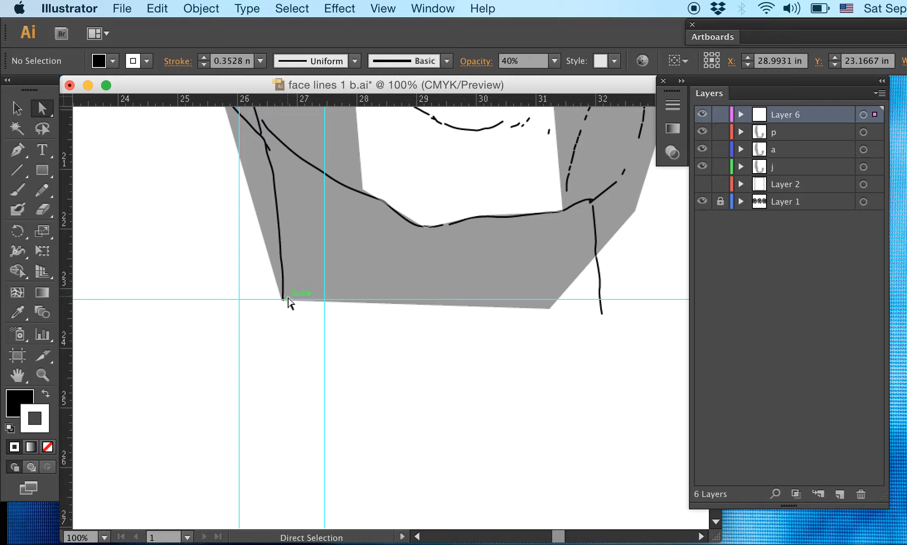
{"action": "scroll", "coordinate": [340, 307], "scroll_direction": "up", "scroll_amount": 1}
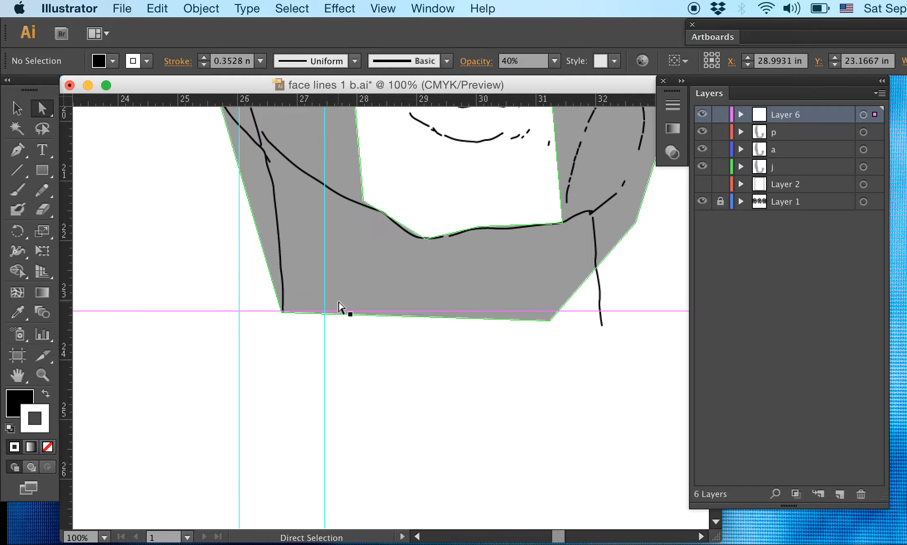
{"action": "scroll", "coordinate": [339, 307], "scroll_direction": "up", "scroll_amount": 2}
- Select the grey shape on layer j and move its lower-left anchor point onto the new guide at the end of the neck stroke
{"action": "left_click", "coordinate": [343, 305]}
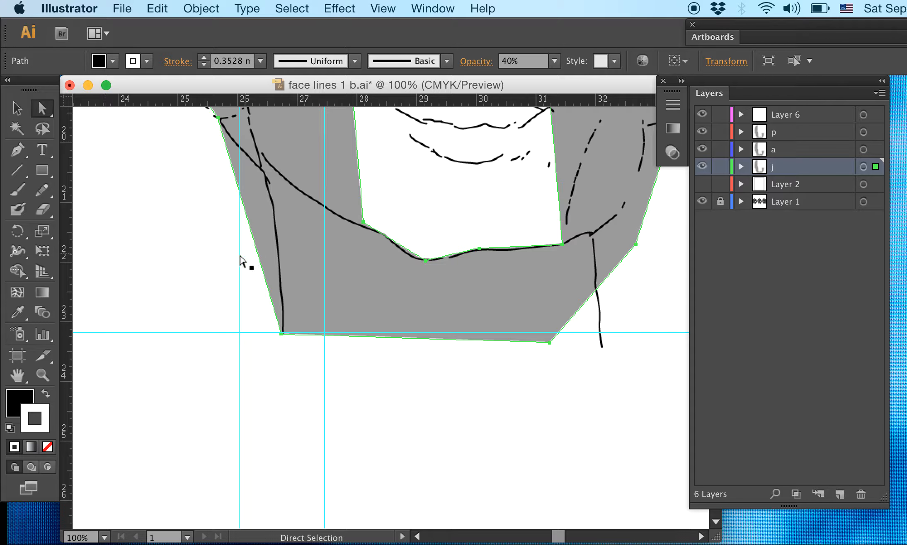
{"action": "key", "text": "super+equal"}
{"action": "key", "text": "super+equal"}
{"action": "key", "text": "super+equal"}
{"action": "left_click_drag", "start_coordinate": [223, 253], "coordinate": [485, 228]}
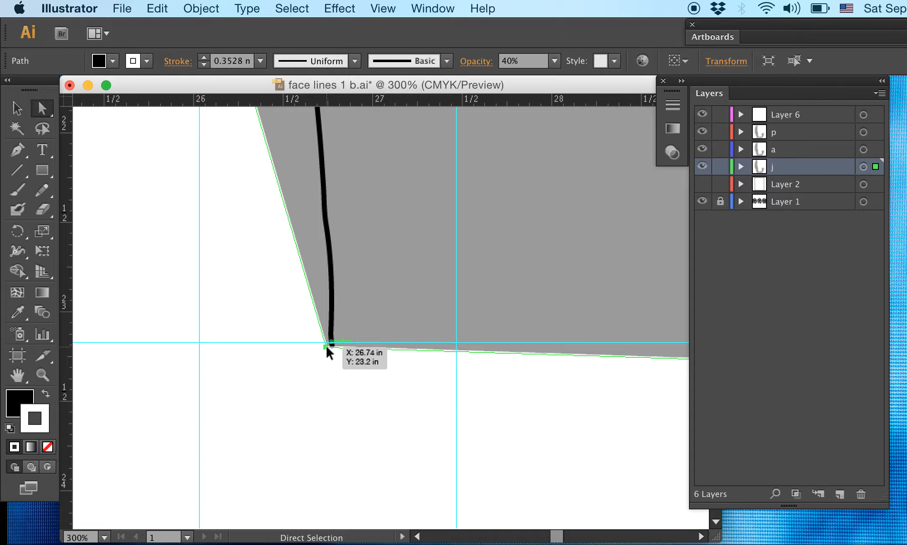
{"action": "left_click_drag", "start_coordinate": [327, 347], "coordinate": [332, 347]}
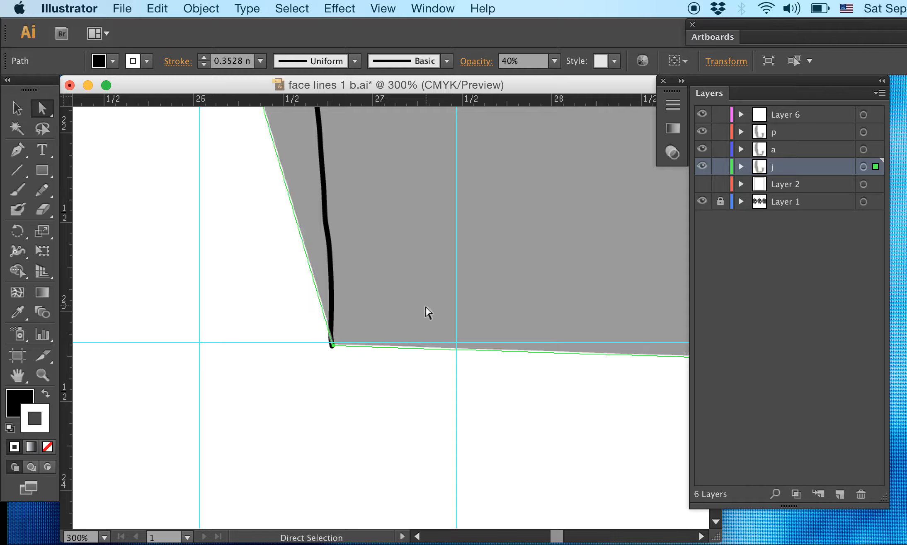
{"action": "key", "text": "super+equal"}
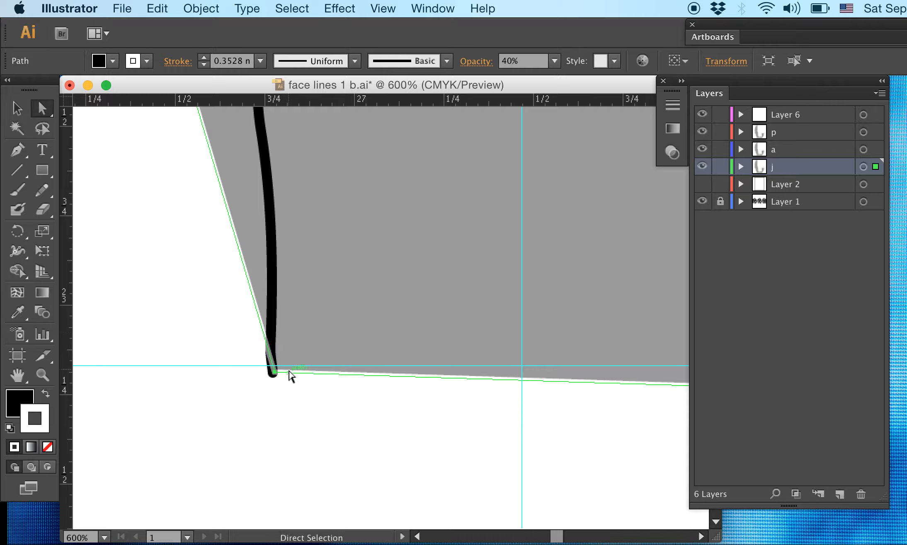
{"action": "left_click_drag", "start_coordinate": [274, 372], "coordinate": [272, 368]}
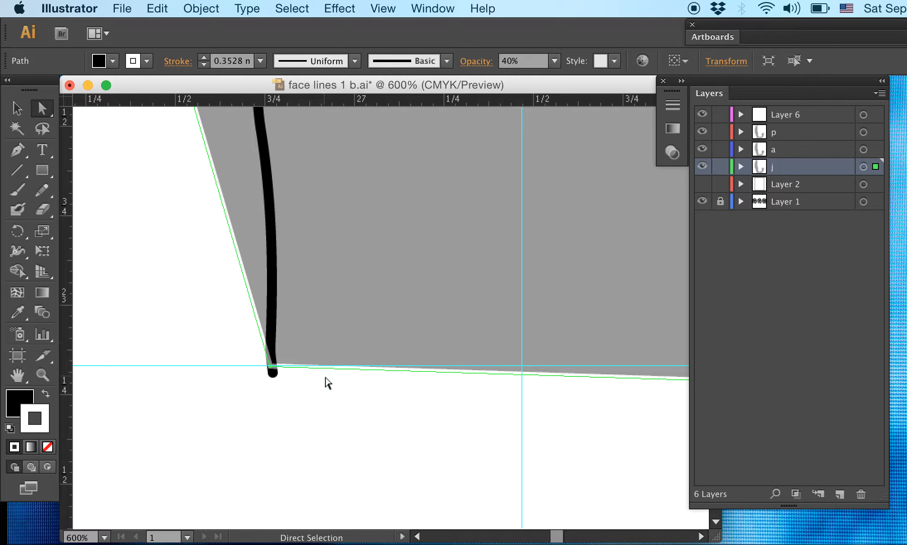
- Remove the stroke from the grey shape and fine-tune its lower-left anchor point onto the horizontal guide
{"action": "left_click", "coordinate": [311, 380]}
{"action": "left_click", "coordinate": [282, 378]}
{"action": "key", "text": "super"}
{"action": "key", "text": "super+plus"}
{"action": "key", "text": "super+plus"}
{"action": "key", "text": "super+plus"}
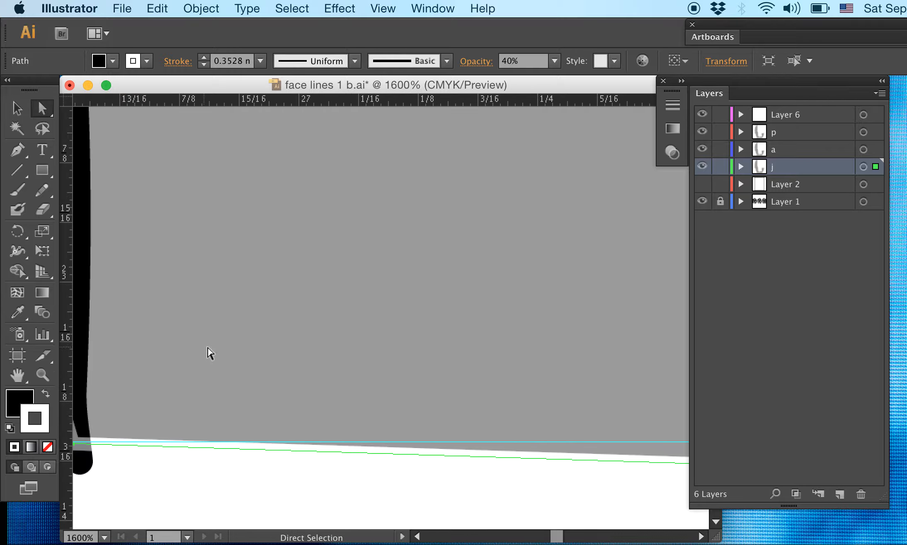
{"action": "key", "text": "space"}
{"action": "left_click_drag", "start_coordinate": [217, 337], "coordinate": [444, 223]}
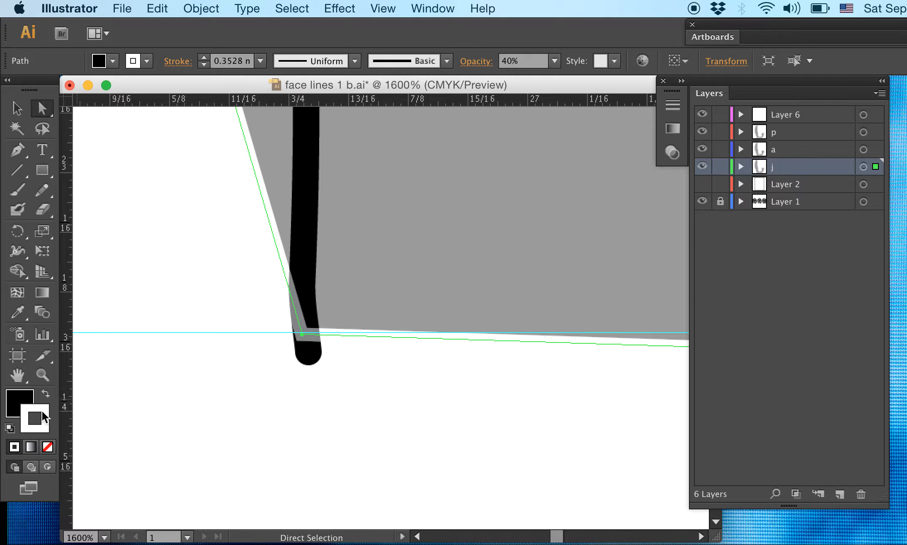
{"action": "left_click", "coordinate": [48, 446]}
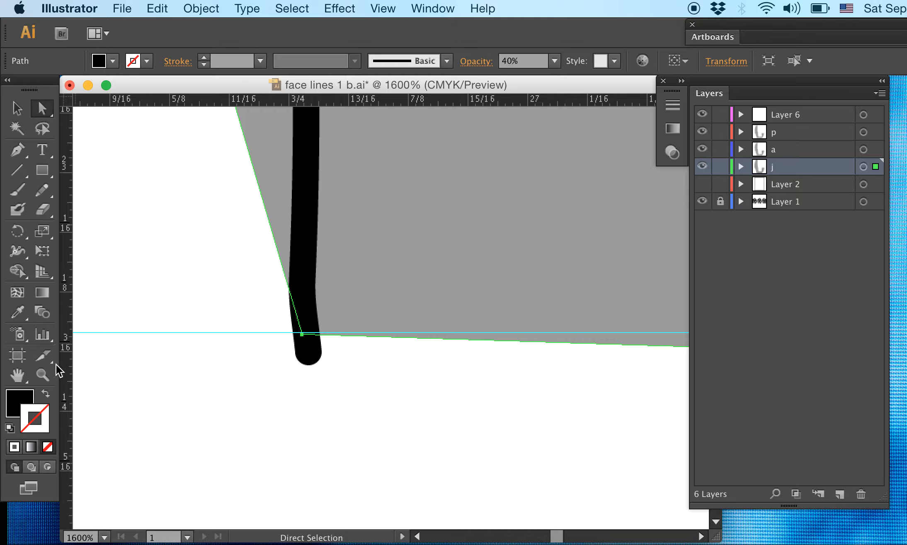
{"action": "mouse_move", "coordinate": [302, 334]}
{"action": "left_mouse_down"}
{"action": "mouse_move", "coordinate": [293, 328]}
{"action": "mouse_move", "coordinate": [305, 333]}
{"action": "left_mouse_up"}
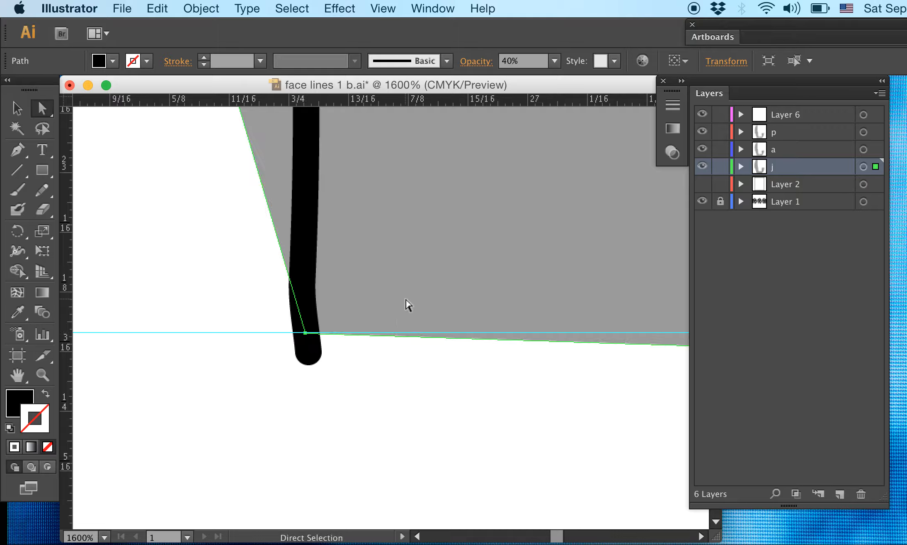
- Swap the fill and stroke of the layer j shape so it is outlined without a fill, and deselect it
{"action": "key", "text": "super+minus"}
{"action": "key", "text": "super+minus"}
{"action": "key", "text": "super+minus"}
{"action": "key", "text": "super+minus"}
{"action": "key", "text": "super+minus"}
{"action": "key", "text": "super+minus"}
{"action": "key", "text": "super+minus"}
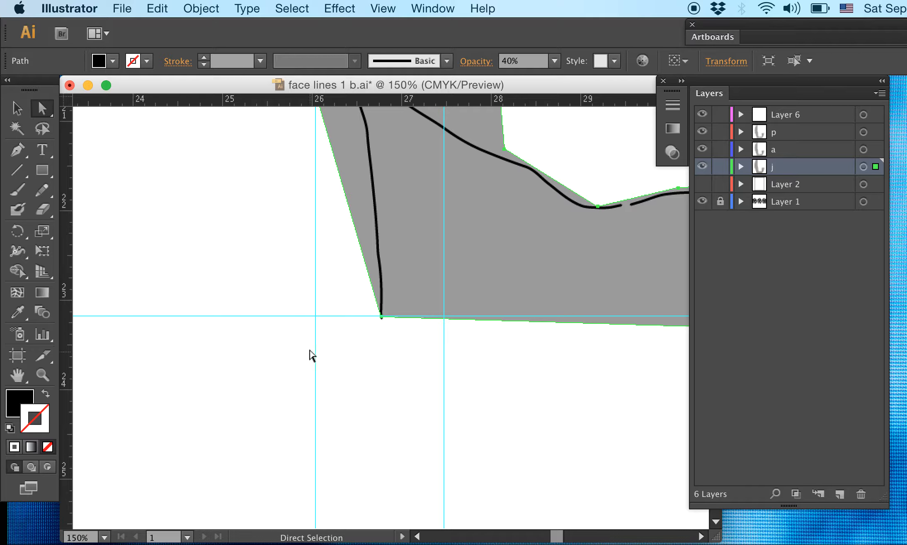
{"action": "scroll", "coordinate": [311, 355], "scroll_direction": "up", "scroll_amount": 10}
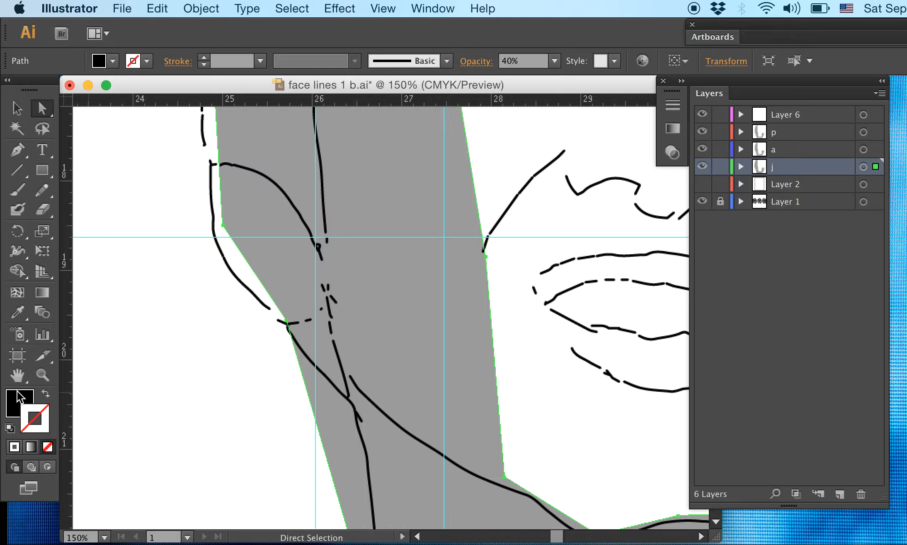
{"action": "left_click", "coordinate": [47, 394]}
{"action": "scroll", "coordinate": [298, 386], "scroll_direction": "down", "scroll_amount": 8}
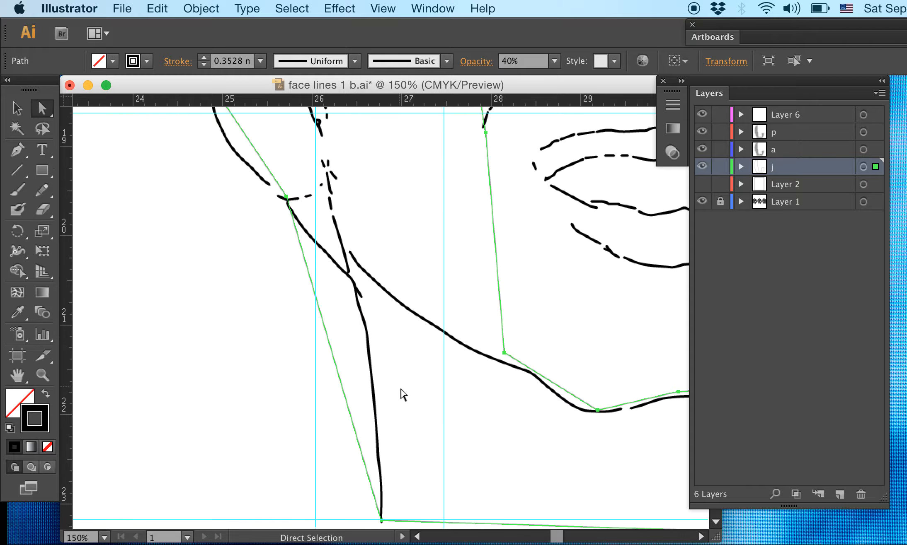
{"action": "left_click", "coordinate": [400, 431]}
{"action": "key", "text": "super+equal"}
{"action": "key", "text": "super+equal"}
{"action": "key", "text": "super+equal"}
{"action": "key", "text": "super+equal"}
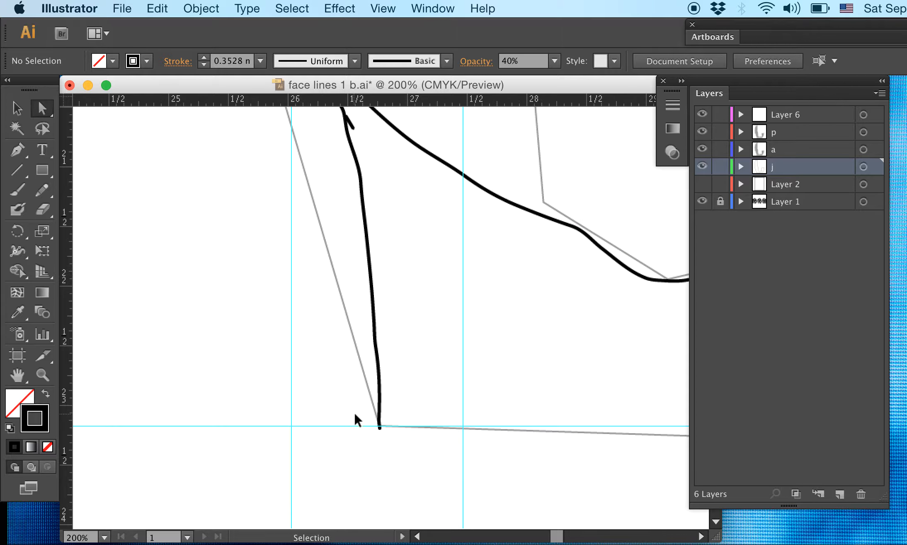
{"action": "key", "text": "space"}
{"action": "left_click_drag", "start_coordinate": [414, 426], "coordinate": [433, 183]}
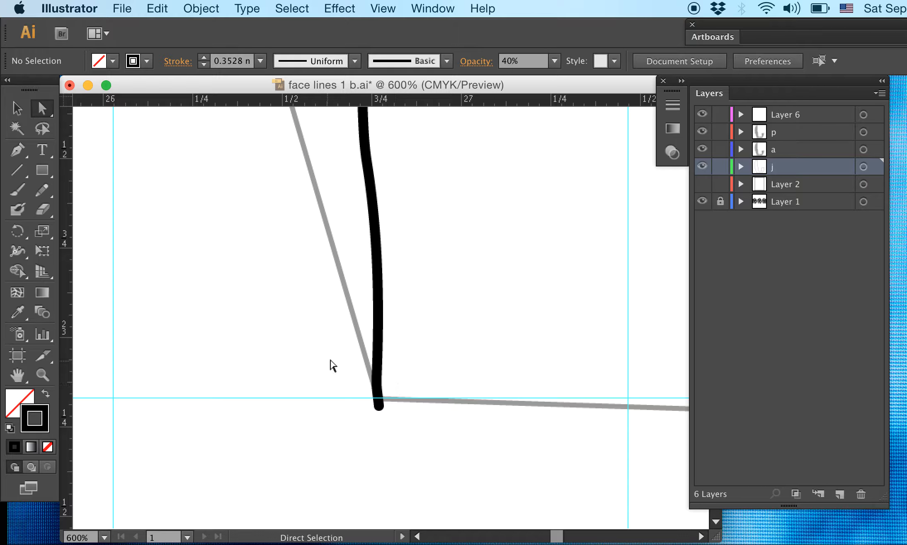
- Select the layer j outline and set its stroke weight to 0.1 mm
{"action": "left_click", "coordinate": [362, 347]}
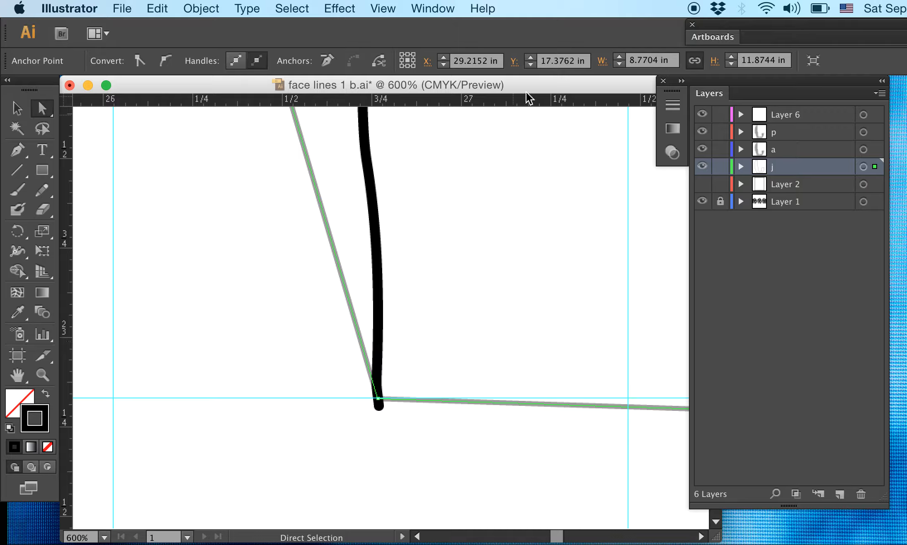
{"action": "left_click", "coordinate": [425, 10]}
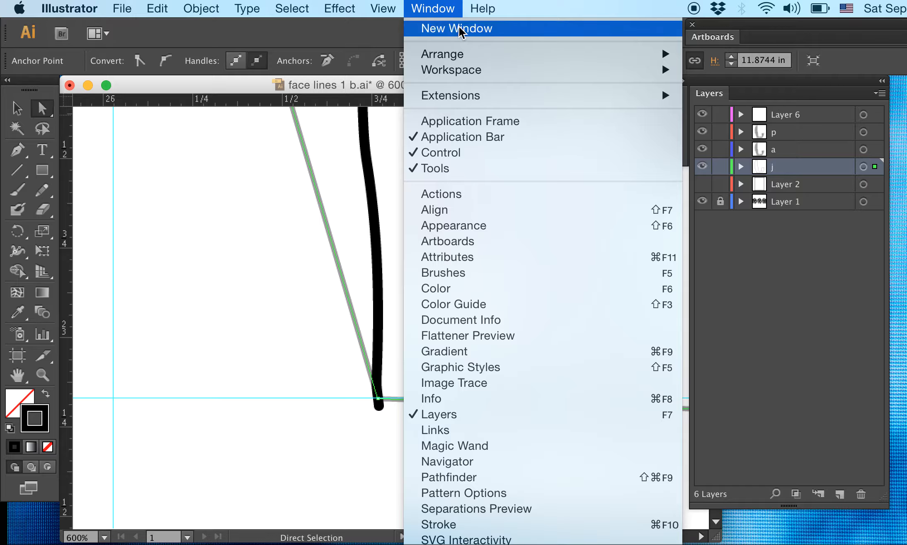
{"action": "left_click", "coordinate": [441, 523]}
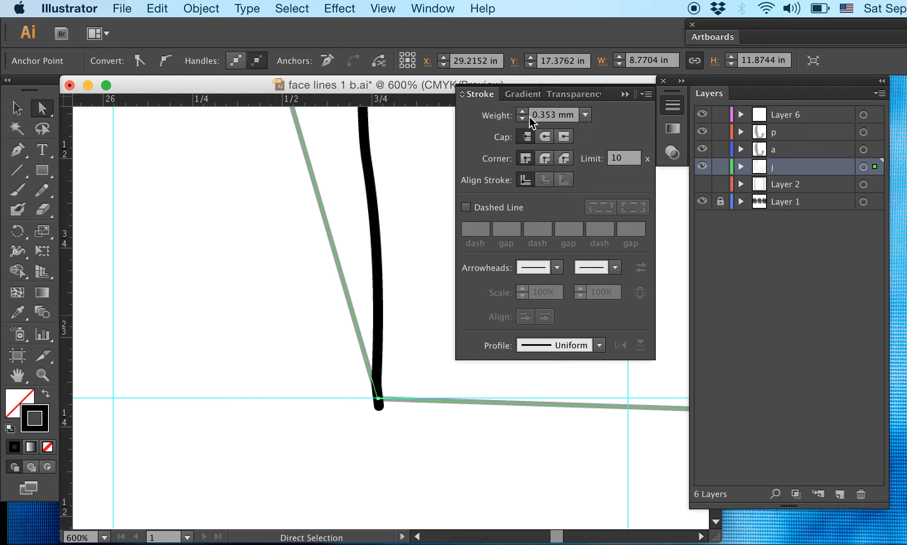
{"action": "left_click", "coordinate": [553, 114]}
{"action": "left_click_drag", "start_coordinate": [542, 113], "coordinate": [538, 113]}
{"action": "type", "text": "1"}
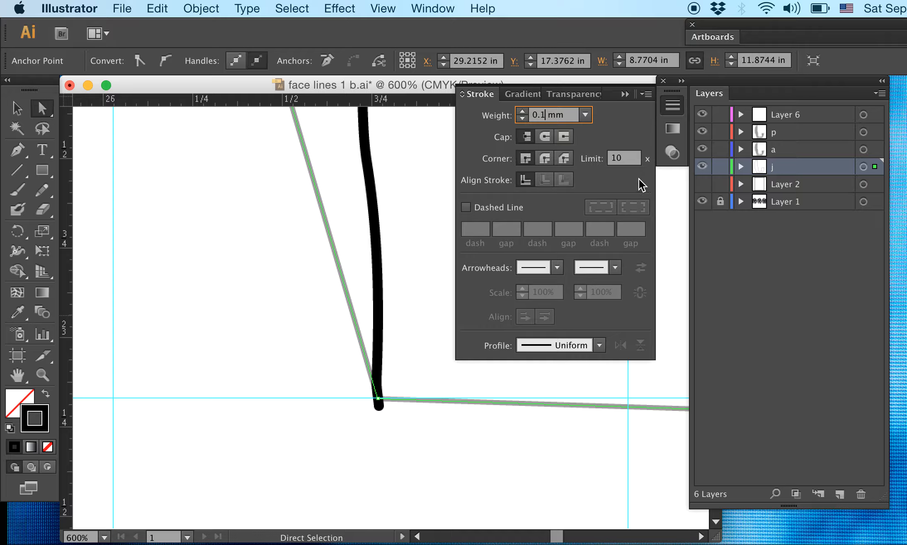
{"action": "left_click", "coordinate": [404, 281]}
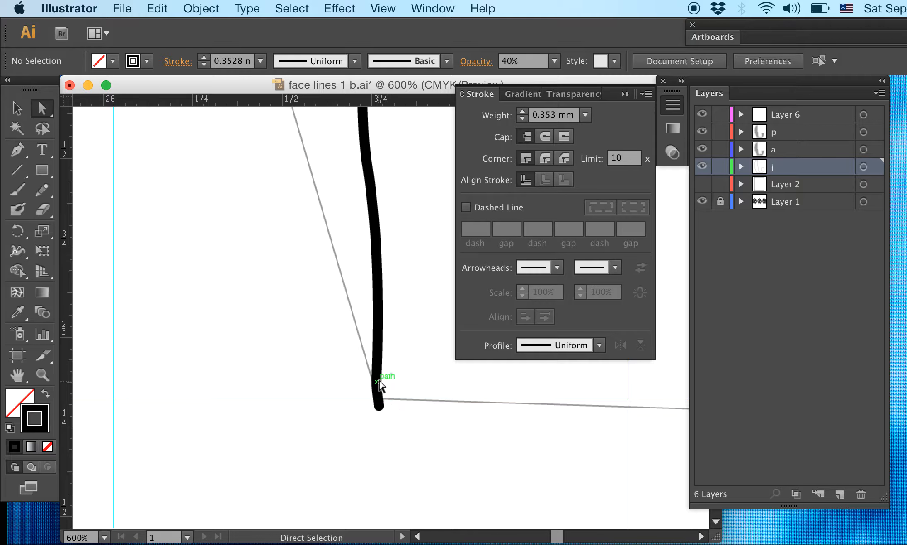
- Set the opacity of the layer j outline to 100%
{"action": "left_click_drag", "start_coordinate": [349, 234], "coordinate": [293, 265]}
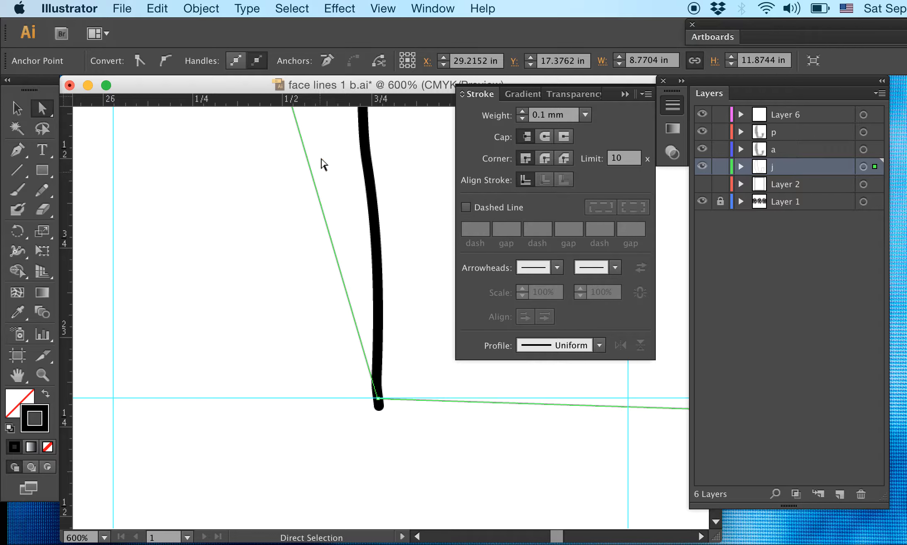
{"action": "left_click", "coordinate": [441, 9]}
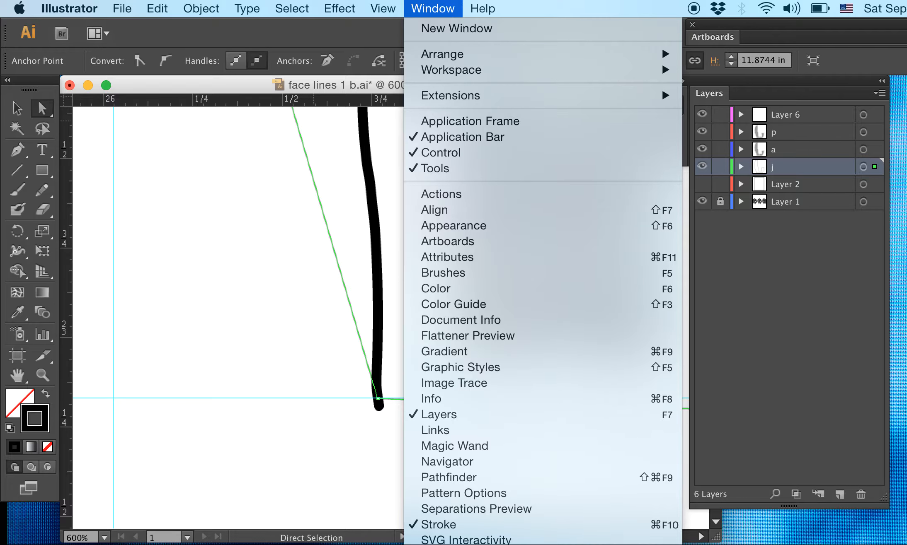
{"action": "left_click", "coordinate": [451, 544]}
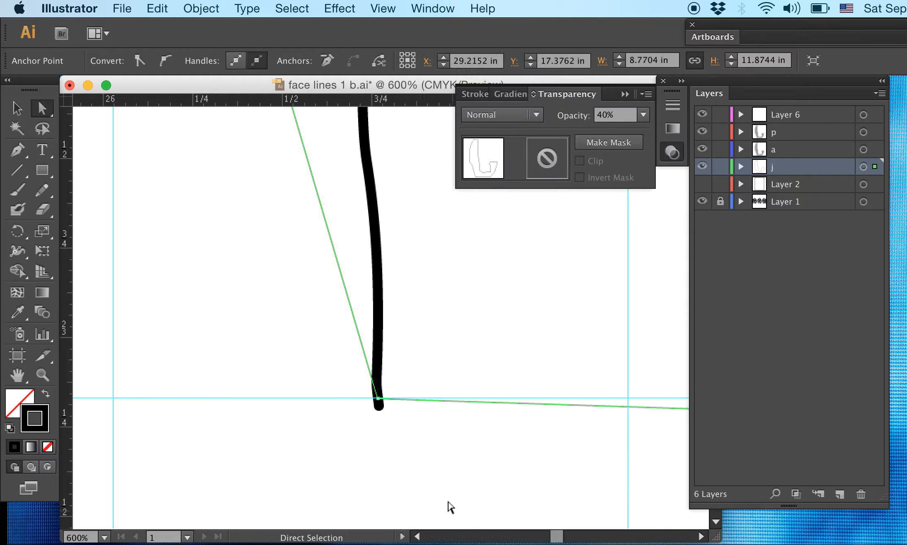
{"action": "left_click", "coordinate": [644, 115]}
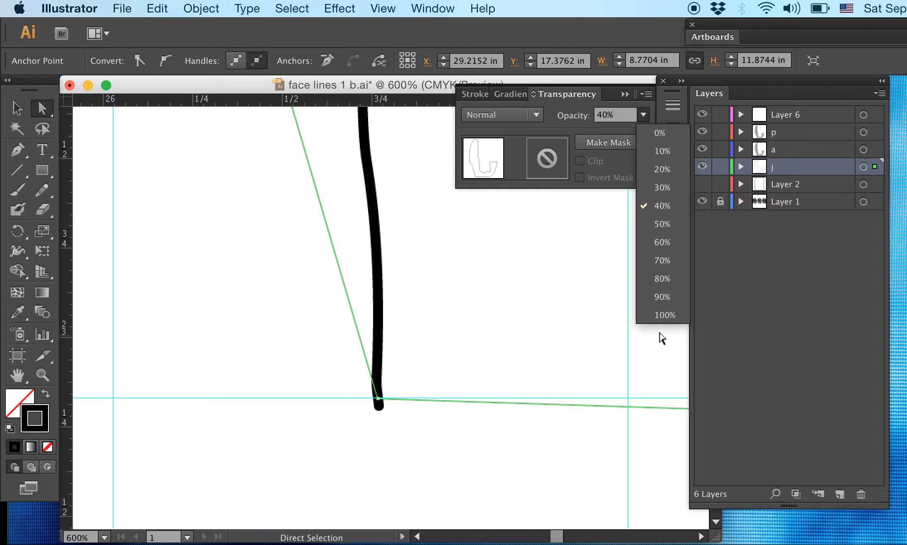
{"action": "left_click", "coordinate": [663, 316]}
{"action": "left_click", "coordinate": [521, 337]}
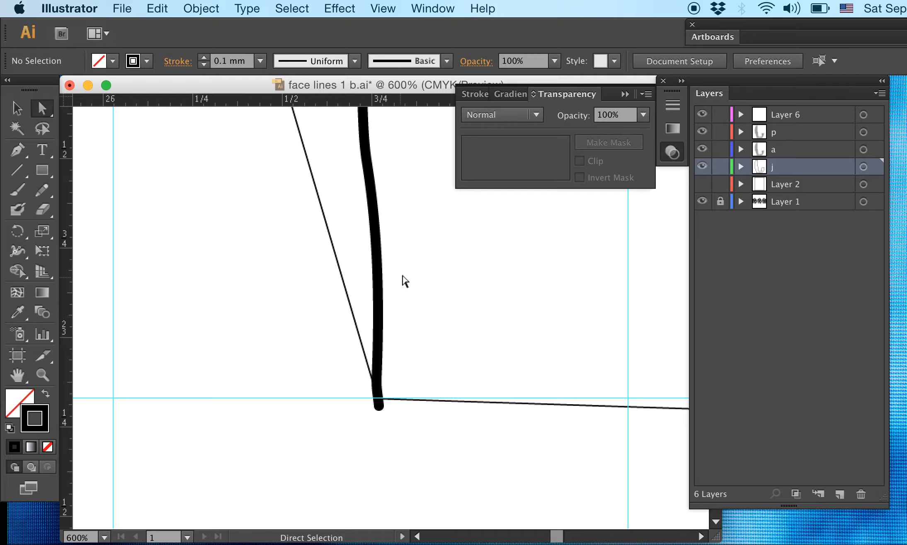
- Change the stroke color of the layer j outline to a bright red
{"action": "left_click_drag", "start_coordinate": [360, 249], "coordinate": [329, 270]}
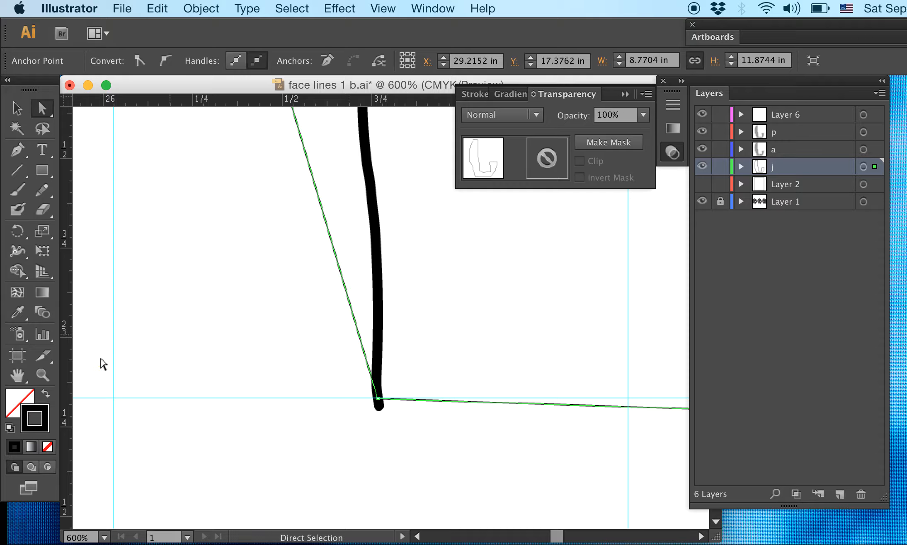
{"action": "double_click", "coordinate": [45, 419]}
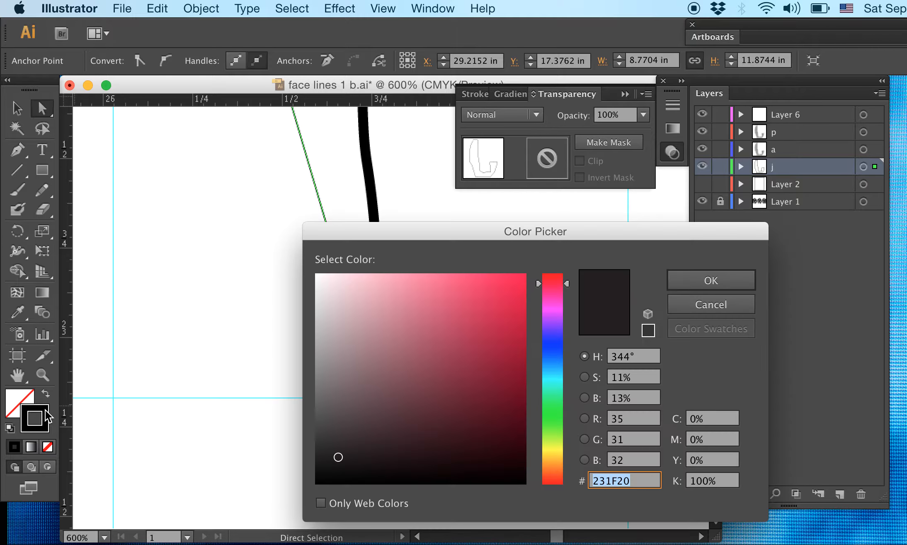
{"action": "left_click", "coordinate": [522, 279]}
{"action": "left_click", "coordinate": [701, 281]}
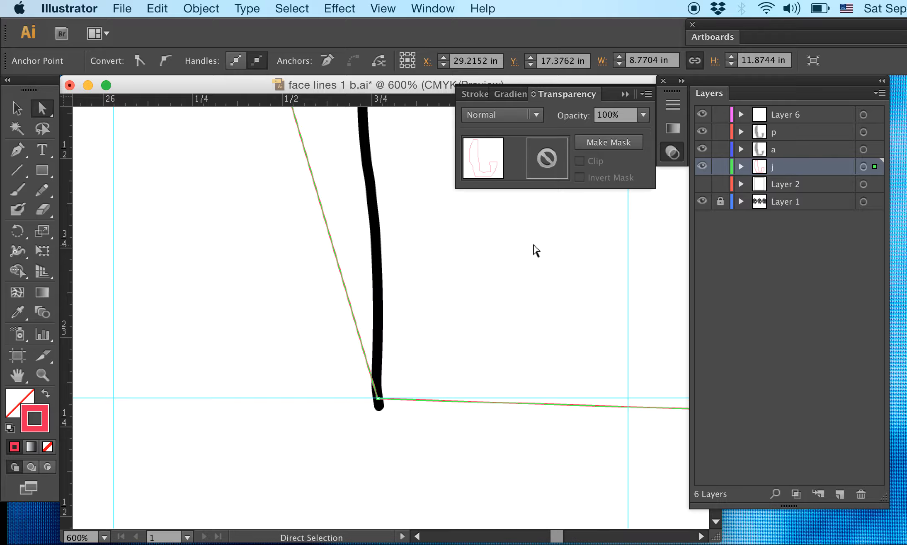
{"action": "left_click", "coordinate": [534, 251]}
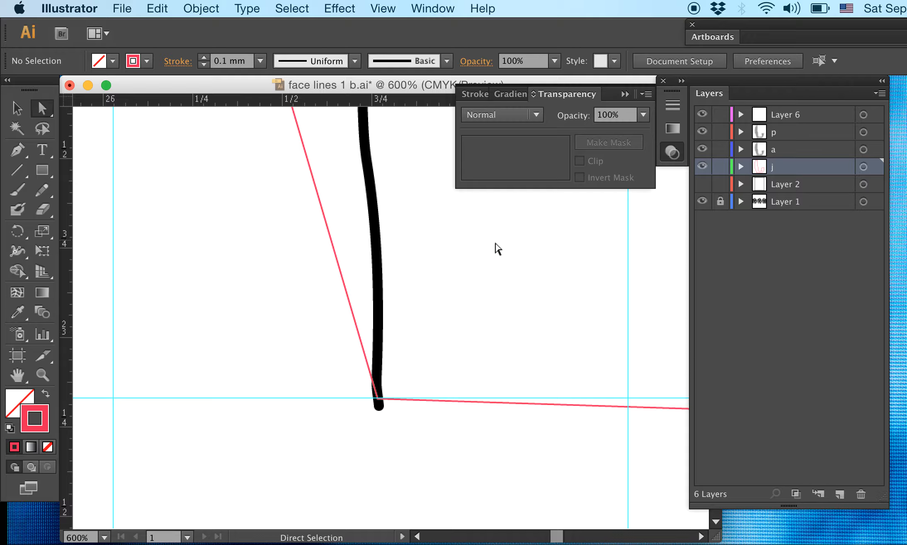
- Move the lower-right anchor point of the layer j outline up onto the horizontal guide below the jaw and inspect its alignment up close
{"action": "key", "text": "super+minus"}
{"action": "key", "text": "super+minus"}
{"action": "key", "text": "super+minus"}
{"action": "key", "text": "super+minus"}
{"action": "left_click_drag", "start_coordinate": [469, 265], "coordinate": [104, 273]}
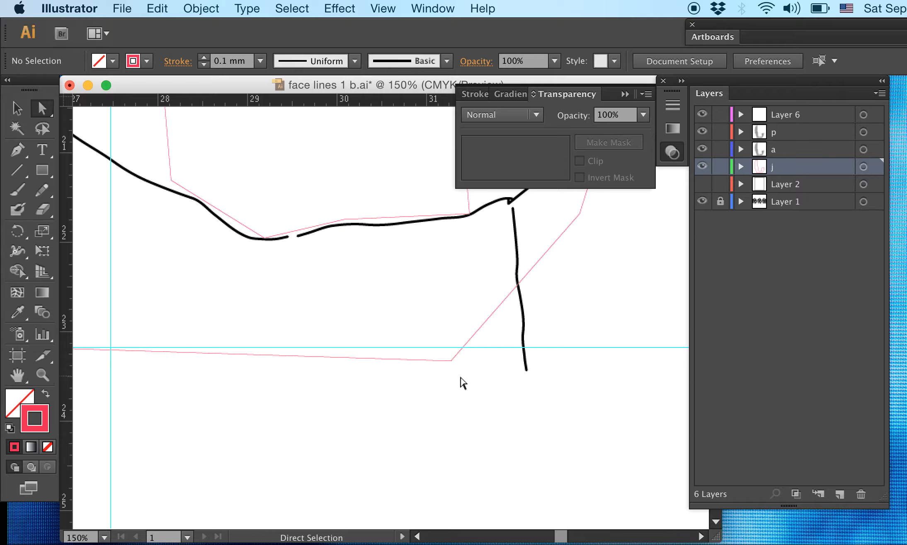
{"action": "left_click_drag", "start_coordinate": [461, 382], "coordinate": [577, 432]}
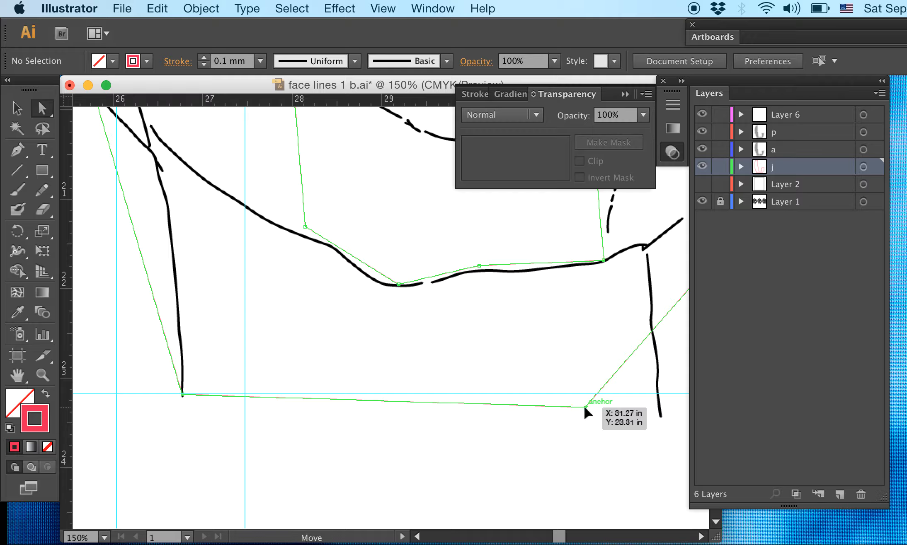
{"action": "left_click_drag", "start_coordinate": [584, 407], "coordinate": [205, 147]}
{"action": "left_click", "coordinate": [601, 432]}
{"action": "key", "text": "super+equal"}
{"action": "key", "text": "super+equal"}
{"action": "key", "text": "super+equal"}
{"action": "key", "text": "super+equal"}
{"action": "key", "text": "space"}
{"action": "left_click_drag", "start_coordinate": [555, 335], "coordinate": [397, 330]}
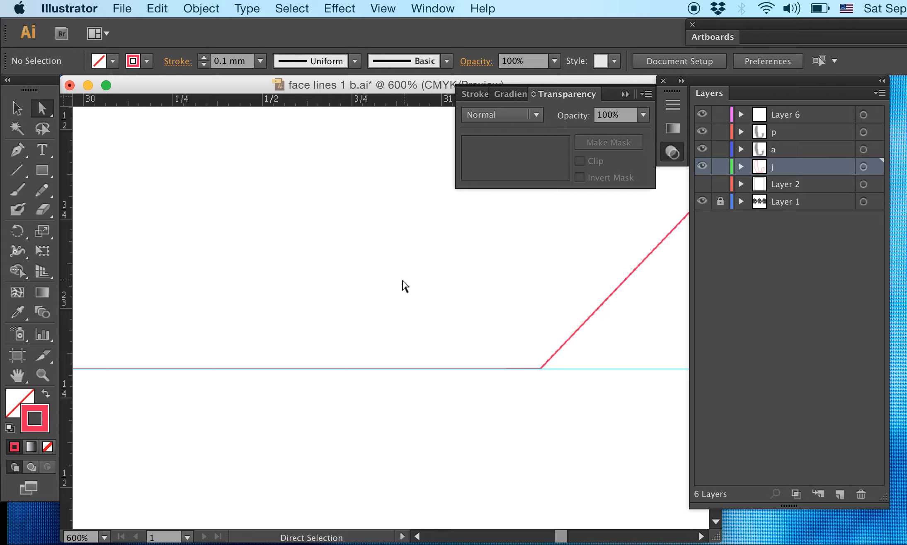
- Add a horizontal guide on Layer 6 at the lower end of the curved cheek stroke beside the nose
{"action": "key", "text": "super+minus"}
{"action": "key", "text": "super+minus"}
{"action": "key", "text": "super+minus"}
{"action": "key", "text": "super+minus"}
{"action": "key", "text": "super+minus"}
{"action": "key", "text": "super+minus"}
{"action": "mouse_move", "coordinate": [352, 189]}
{"action": "left_mouse_down"}
{"action": "mouse_move", "coordinate": [421, 378]}
{"action": "mouse_move", "coordinate": [400, 354]}
{"action": "mouse_move", "coordinate": [407, 302]}
{"action": "mouse_move", "coordinate": [386, 344]}
{"action": "left_mouse_up"}
{"action": "key", "text": "super+plus"}
{"action": "key", "text": "super+plus"}
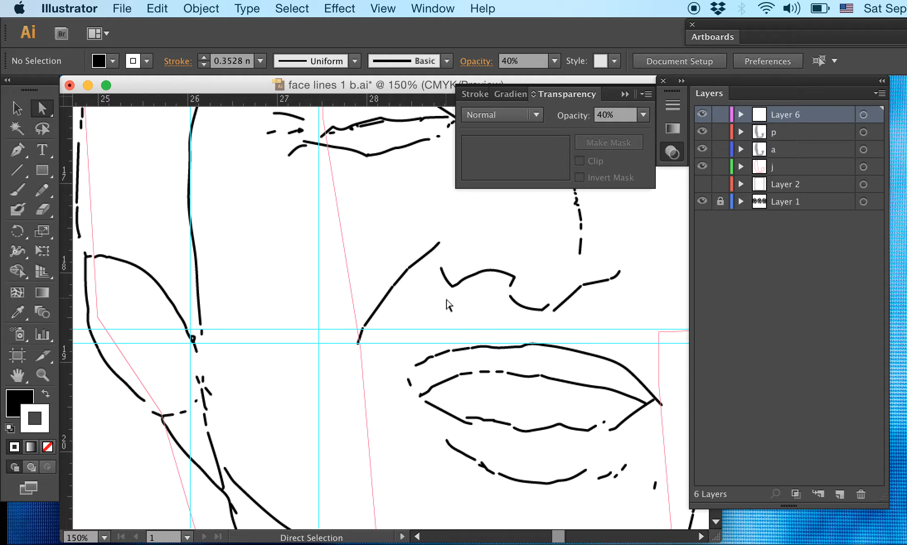
{"action": "left_click_drag", "start_coordinate": [369, 290], "coordinate": [457, 539]}
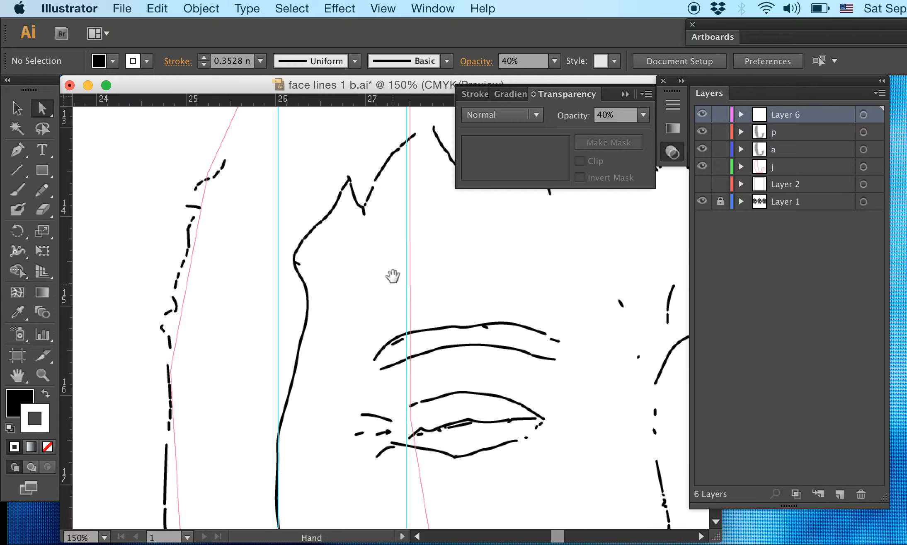
- Move the layer j outline's upper-right anchor at the hairline to the intersection of the vertical guide and the lower horizontal guide
{"action": "left_click_drag", "start_coordinate": [393, 275], "coordinate": [392, 512]}
{"action": "left_click_drag", "start_coordinate": [391, 336], "coordinate": [391, 401]}
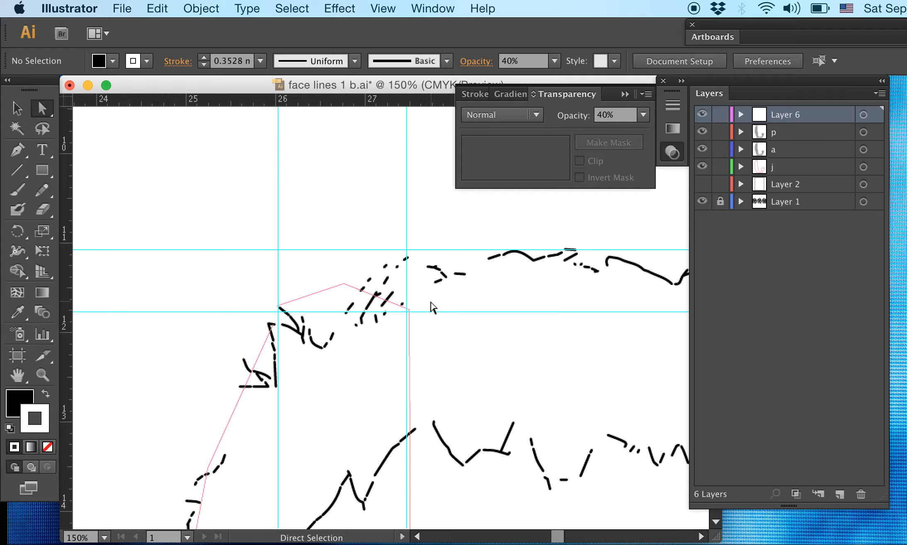
{"action": "key", "text": "super+equal"}
{"action": "key", "text": "super+equal"}
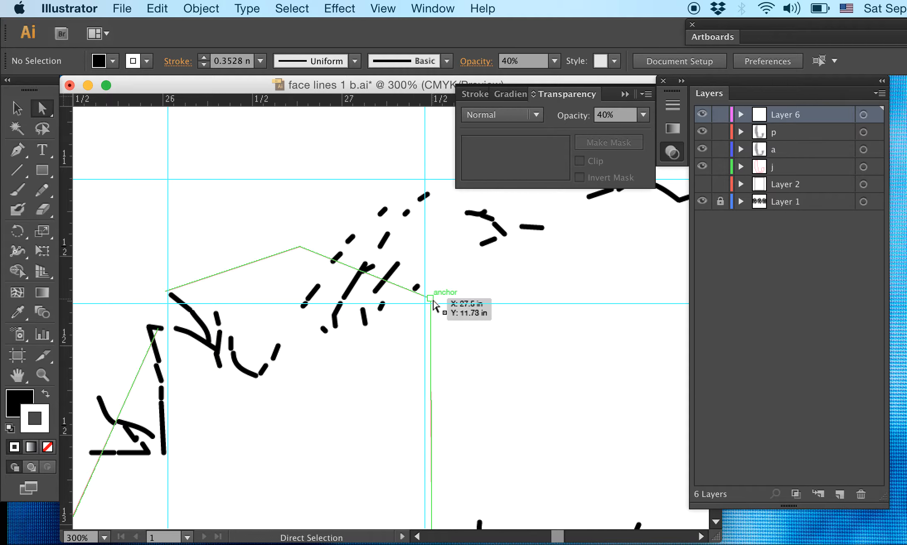
{"action": "left_click_drag", "start_coordinate": [432, 301], "coordinate": [423, 305]}
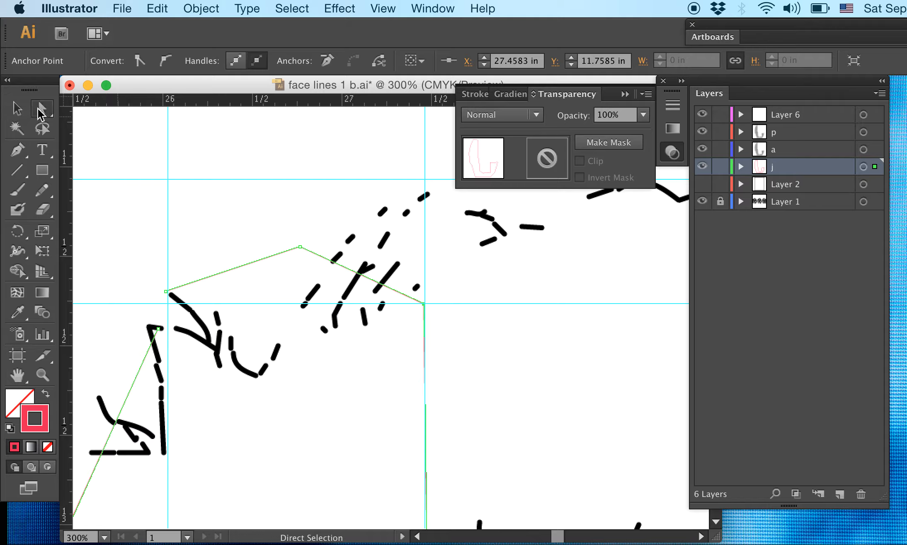
{"action": "left_click", "coordinate": [350, 280]}
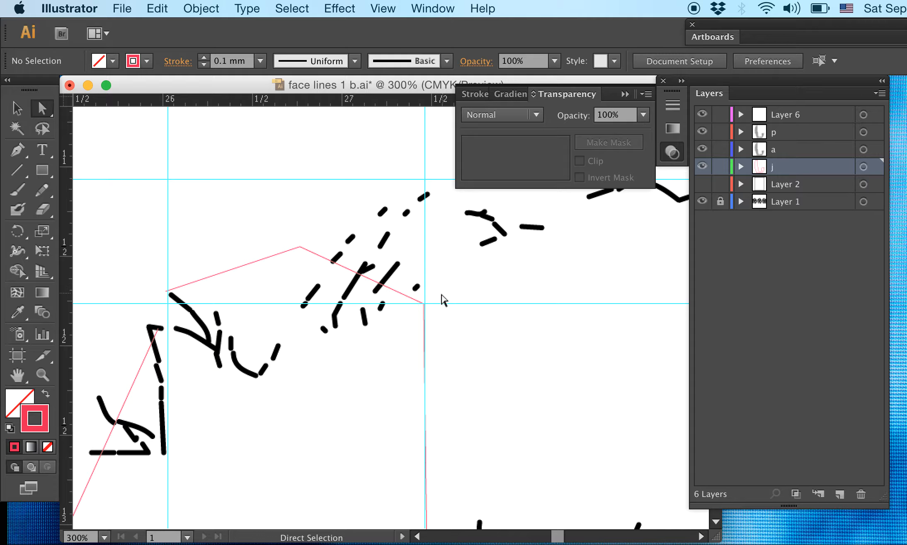
- Lock Layer 6 and reselect the outline's upper-right anchor at the hairline
{"action": "left_click", "coordinate": [424, 305]}
{"action": "left_click", "coordinate": [437, 293]}
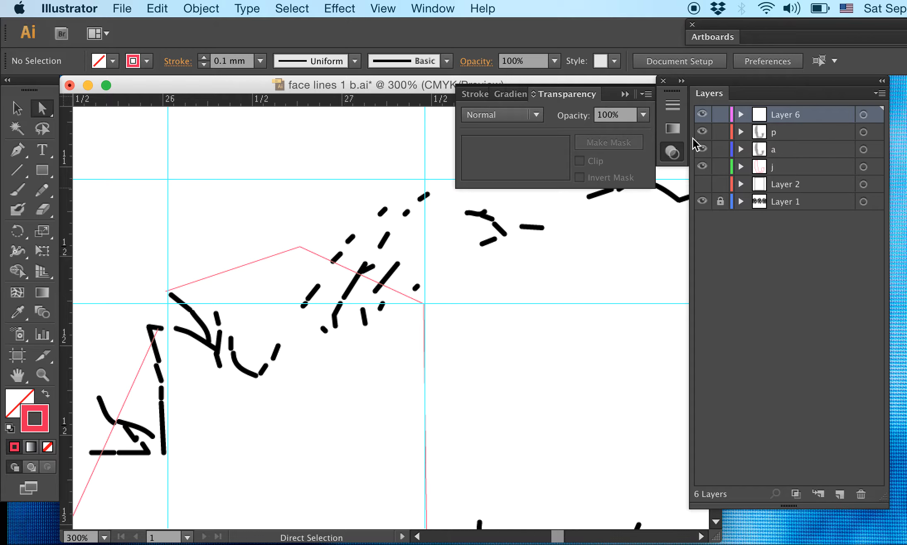
{"action": "left_click_drag", "start_coordinate": [416, 321], "coordinate": [418, 318]}
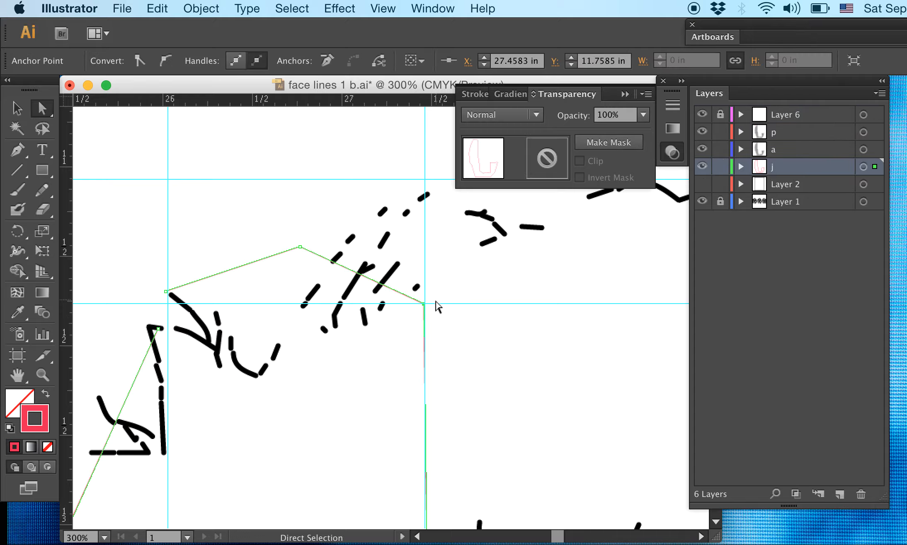
- Fine-tune the upper-right anchor at high magnification so it sits exactly on the vertical guide at X 27.4666 in
{"action": "key", "text": "super+equal"}
{"action": "key", "text": "super+equal"}
{"action": "key", "text": "super+equal"}
{"action": "key", "text": "super+equal"}
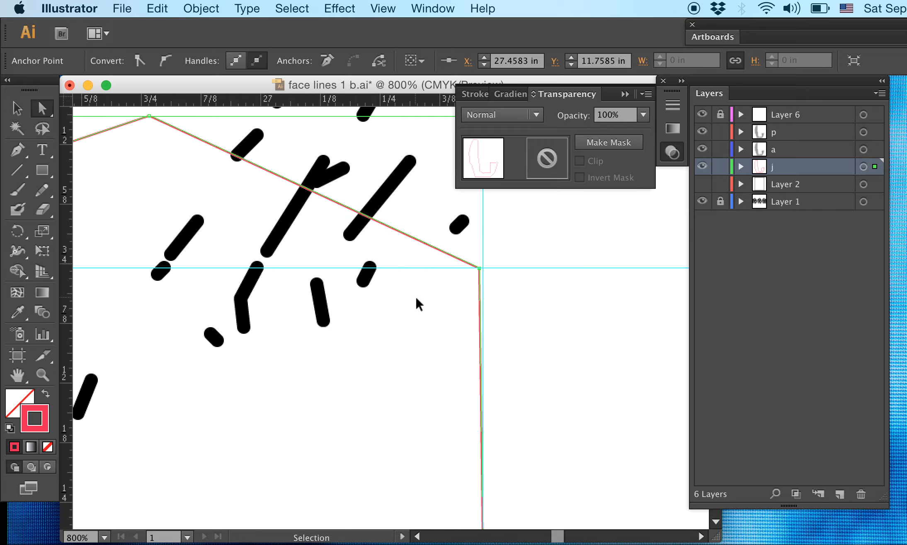
{"action": "left_click_drag", "start_coordinate": [456, 307], "coordinate": [279, 398]}
{"action": "key", "text": "super+equal"}
{"action": "left_click_drag", "start_coordinate": [324, 361], "coordinate": [726, 378]}
{"action": "left_click_drag", "start_coordinate": [153, 168], "coordinate": [663, 367]}
{"action": "left_click_drag", "start_coordinate": [352, 285], "coordinate": [484, 311]}
{"action": "key", "text": "super+minus"}
{"action": "key", "text": "super+minus"}
{"action": "key", "text": "super+minus"}
{"action": "key", "text": "super+minus"}
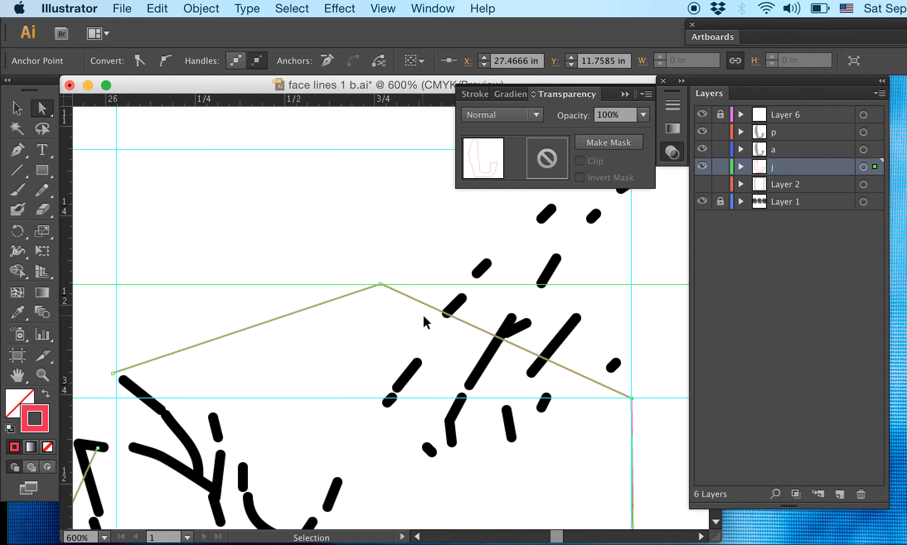
- Move the outline's peak anchor above the hairline up onto the top horizontal guide
{"action": "key", "text": "super+equal"}
{"action": "key", "text": "super+equal"}
{"action": "key", "text": "super+equal"}
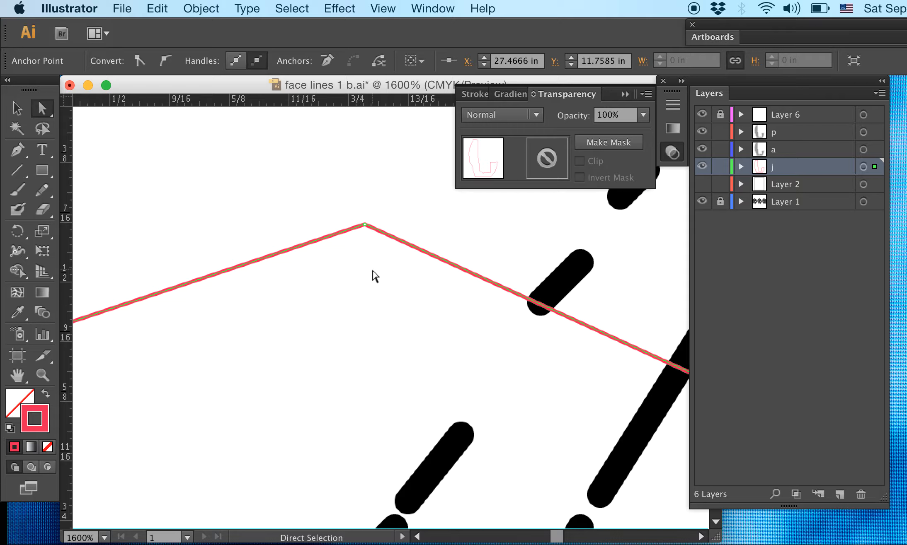
{"action": "left_click_drag", "start_coordinate": [375, 251], "coordinate": [376, 491]}
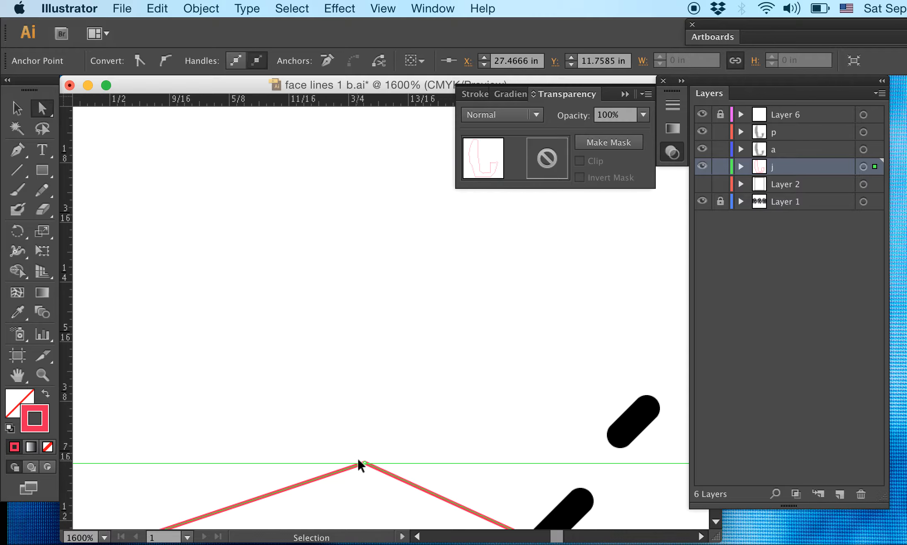
{"action": "key", "text": "super+minus"}
{"action": "key", "text": "super+minus"}
{"action": "key", "text": "super+minus"}
{"action": "key", "text": "super+minus"}
{"action": "key", "text": "super+minus"}
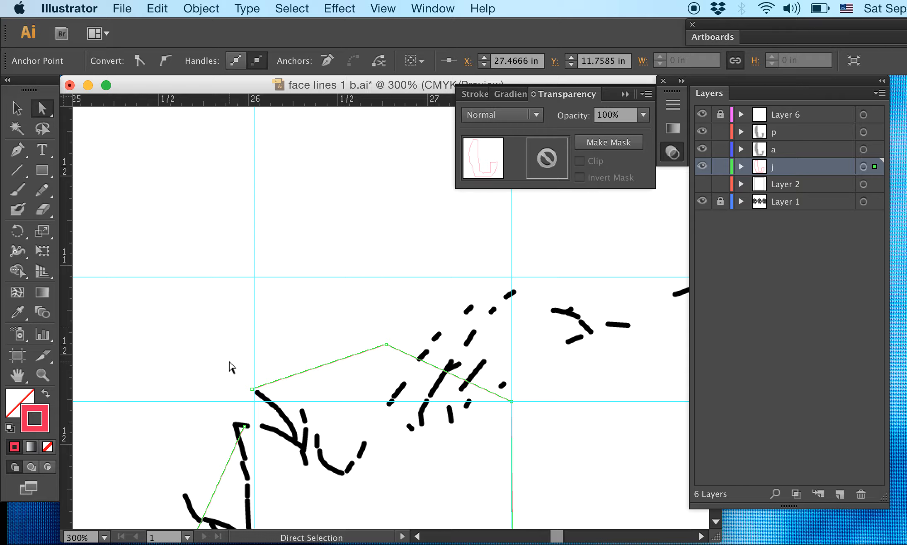
{"action": "left_click_drag", "start_coordinate": [231, 338], "coordinate": [523, 404]}
{"action": "left_click", "coordinate": [412, 343]}
{"action": "left_click_drag", "start_coordinate": [386, 345], "coordinate": [384, 277]}
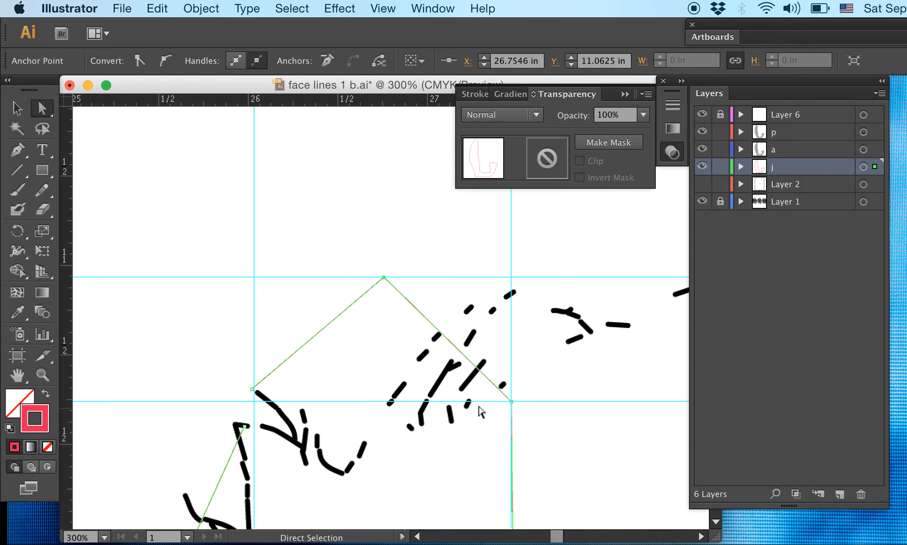
- Move the upper-right anchor to the intersection of the top horizontal and right vertical guides, at X 27.4666 in, Y 11.0625 in
{"action": "left_click_drag", "start_coordinate": [511, 400], "coordinate": [510, 278]}
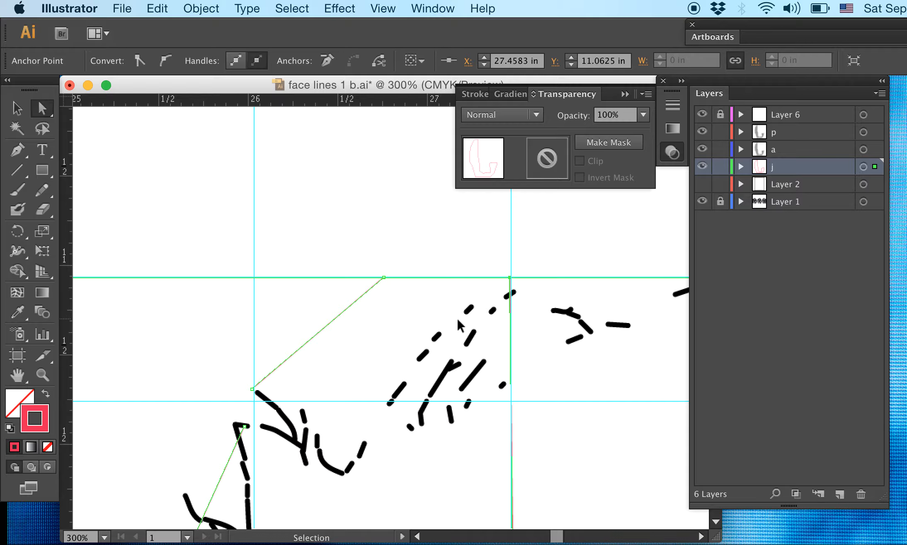
{"action": "key", "text": "super+equal"}
{"action": "key", "text": "super+equal"}
{"action": "key", "text": "super+equal"}
{"action": "key", "text": "super+equal"}
{"action": "key", "text": "super+equal"}
{"action": "key", "text": "space"}
{"action": "left_click_drag", "start_coordinate": [427, 343], "coordinate": [350, 490]}
{"action": "left_click_drag", "start_coordinate": [344, 431], "coordinate": [346, 403]}
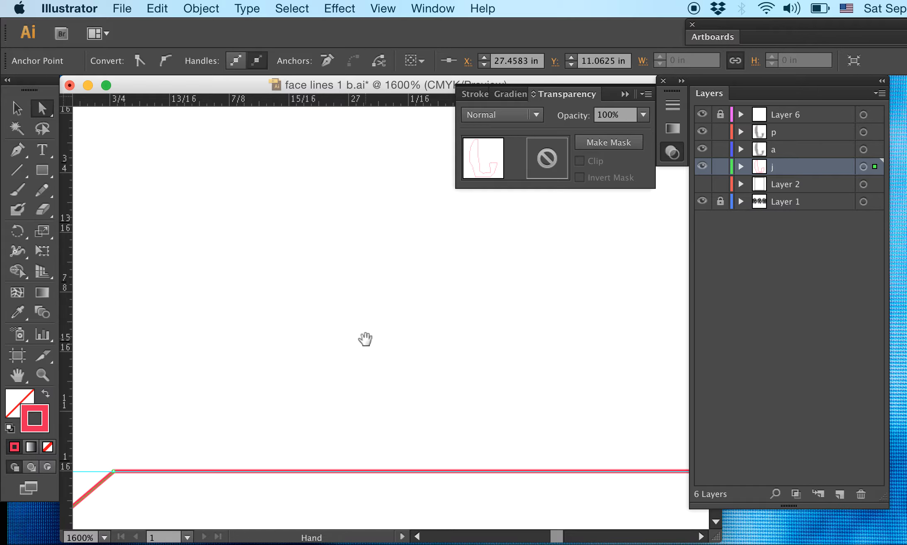
{"action": "left_click_drag", "start_coordinate": [326, 327], "coordinate": [221, 298]}
{"action": "left_click_drag", "start_coordinate": [597, 328], "coordinate": [333, 329]}
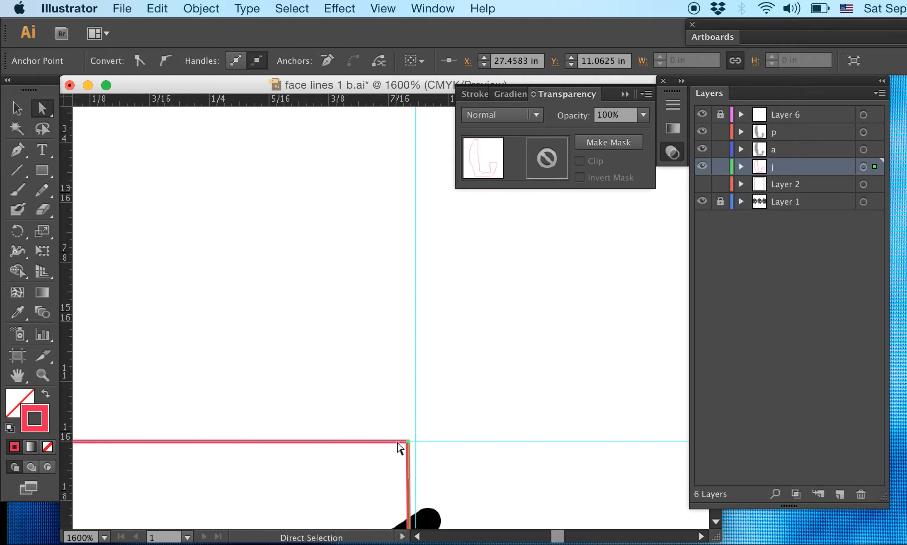
{"action": "left_click_drag", "start_coordinate": [408, 442], "coordinate": [738, 372]}
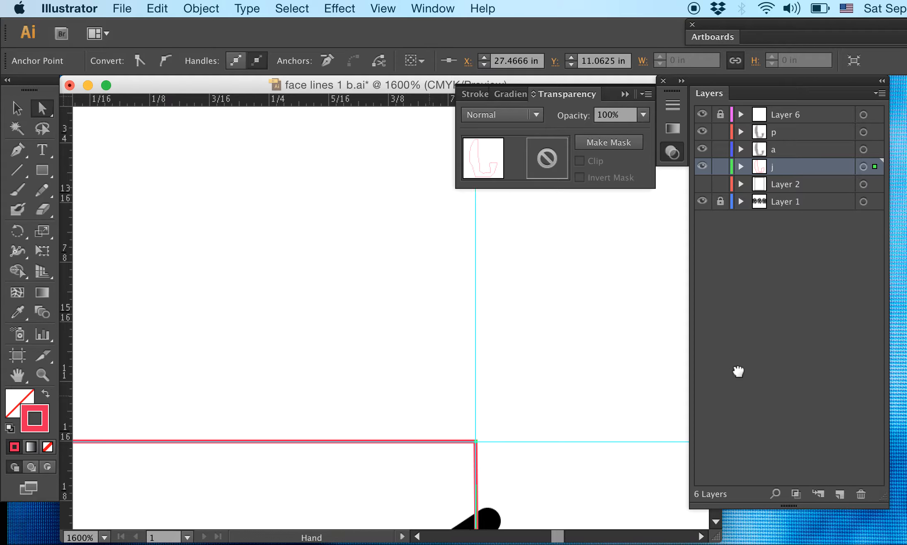
- Move the outline's open end anchor, down the slanted edge from the peak, onto the left vertical guide
{"action": "left_click_drag", "start_coordinate": [186, 361], "coordinate": [480, 365]}
{"action": "left_click_drag", "start_coordinate": [391, 378], "coordinate": [580, 189]}
{"action": "left_click_drag", "start_coordinate": [446, 285], "coordinate": [654, 148]}
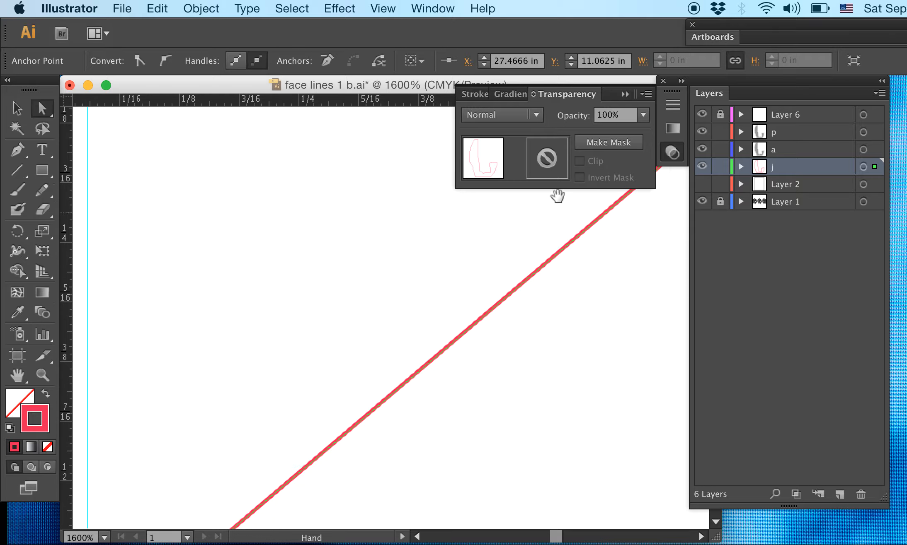
{"action": "left_click_drag", "start_coordinate": [187, 472], "coordinate": [575, 190]}
{"action": "left_click_drag", "start_coordinate": [380, 324], "coordinate": [361, 305]}
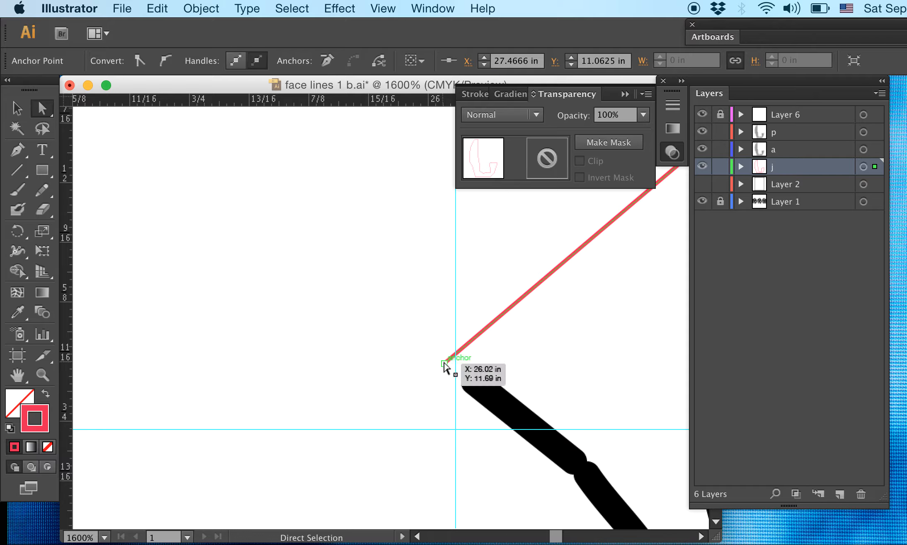
{"action": "left_click_drag", "start_coordinate": [444, 363], "coordinate": [456, 357]}
{"action": "left_click", "coordinate": [568, 325]}
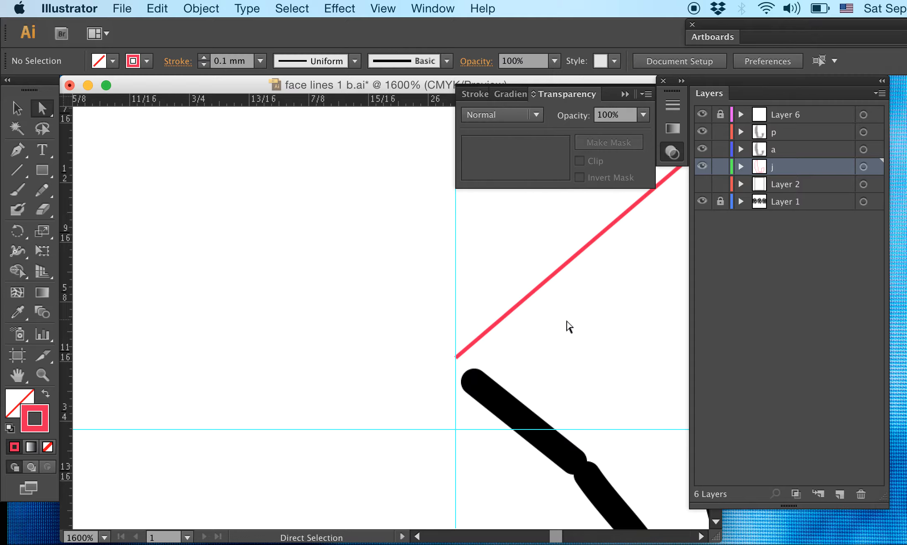
- Select the two open end anchors of the layer j outline beside the left vertical guide and join them
{"action": "key", "text": "super+minus"}
{"action": "key", "text": "super+minus"}
{"action": "key", "text": "super+minus"}
{"action": "key", "text": "super+minus"}
{"action": "key", "text": "super+minus"}
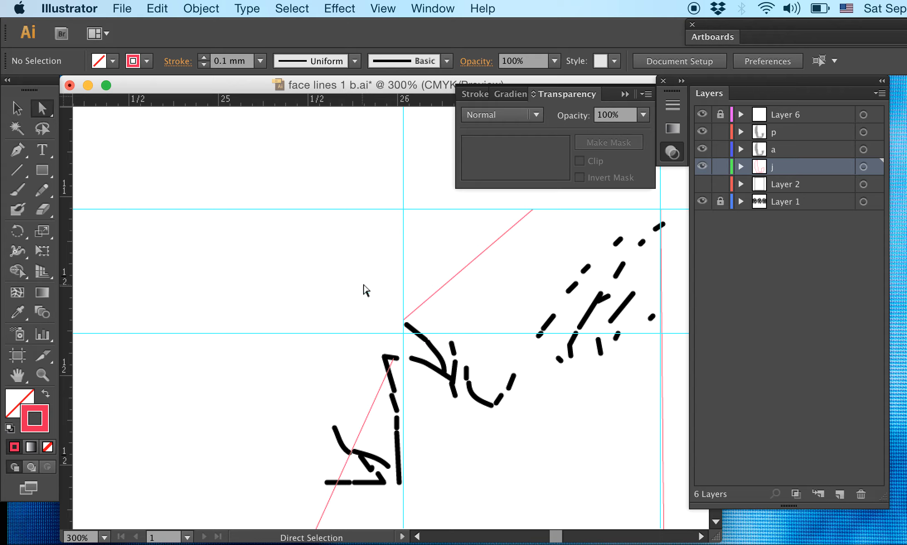
{"action": "left_click_drag", "start_coordinate": [352, 268], "coordinate": [469, 421]}
{"action": "left_click", "coordinate": [487, 313]}
{"action": "key", "text": "super+equal"}
{"action": "key", "text": "super+equal"}
{"action": "key", "text": "super+equal"}
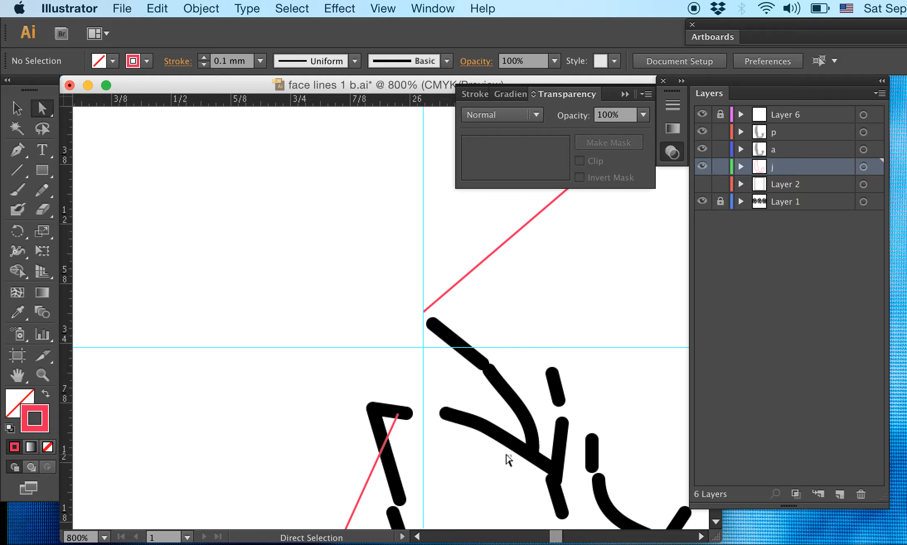
{"action": "left_click_drag", "start_coordinate": [509, 460], "coordinate": [351, 294]}
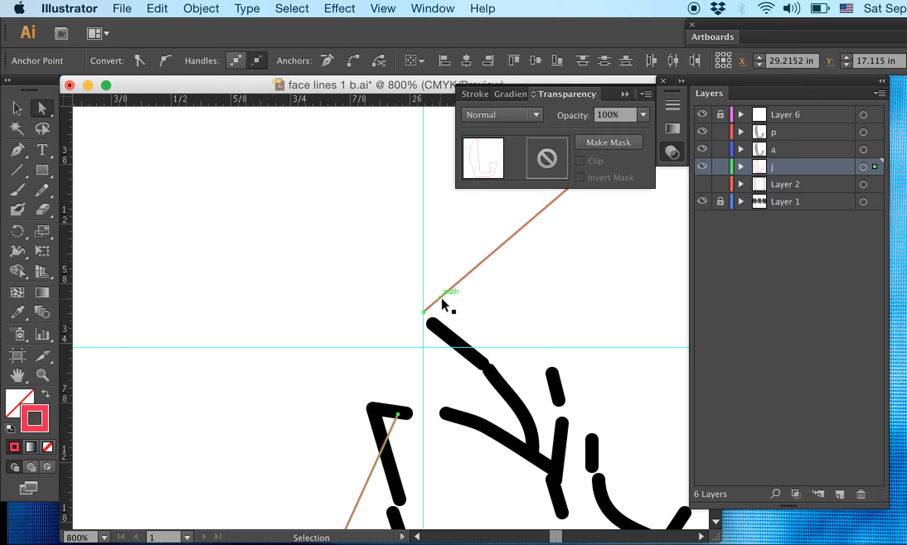
{"action": "key", "text": "super+j"}
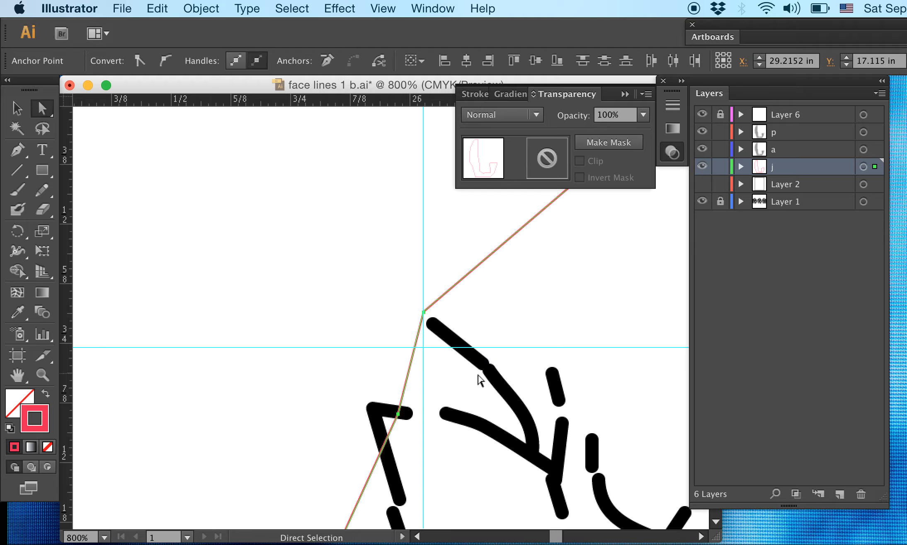
- Examine the outline's left edge against the dashed hair and face contour strokes from the forehead downward
{"action": "key", "text": "super+minus"}
{"action": "key", "text": "super+minus"}
{"action": "key", "text": "super+minus"}
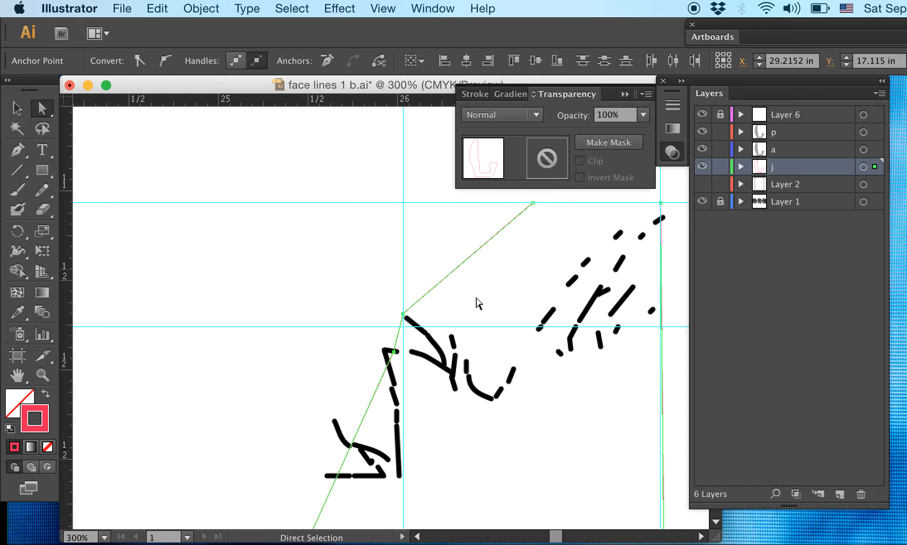
{"action": "scroll", "coordinate": [523, 348], "scroll_direction": "down", "scroll_amount": 10}
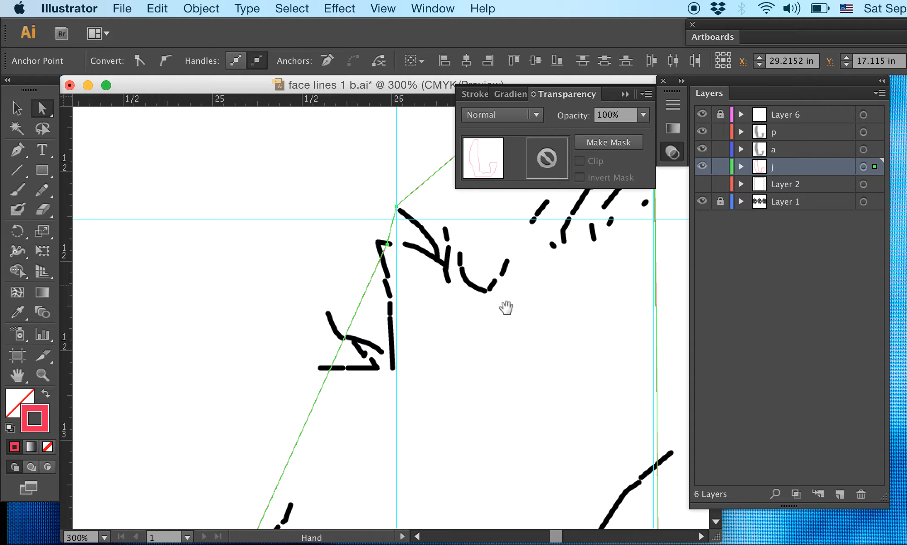
{"action": "scroll", "coordinate": [480, 259], "scroll_direction": "left", "scroll_amount": 3}
{"action": "left_click_drag", "start_coordinate": [503, 304], "coordinate": [232, 346]}
{"action": "left_click_drag", "start_coordinate": [443, 315], "coordinate": [79, 368]}
{"action": "left_click_drag", "start_coordinate": [619, 340], "coordinate": [746, 334]}
{"action": "left_click_drag", "start_coordinate": [112, 339], "coordinate": [679, 261]}
{"action": "left_click_drag", "start_coordinate": [407, 296], "coordinate": [288, 417]}
{"action": "key", "text": "super+plus"}
{"action": "key", "text": "super+plus"}
{"action": "key", "text": "super+plus"}
{"action": "key", "text": "super+plus"}
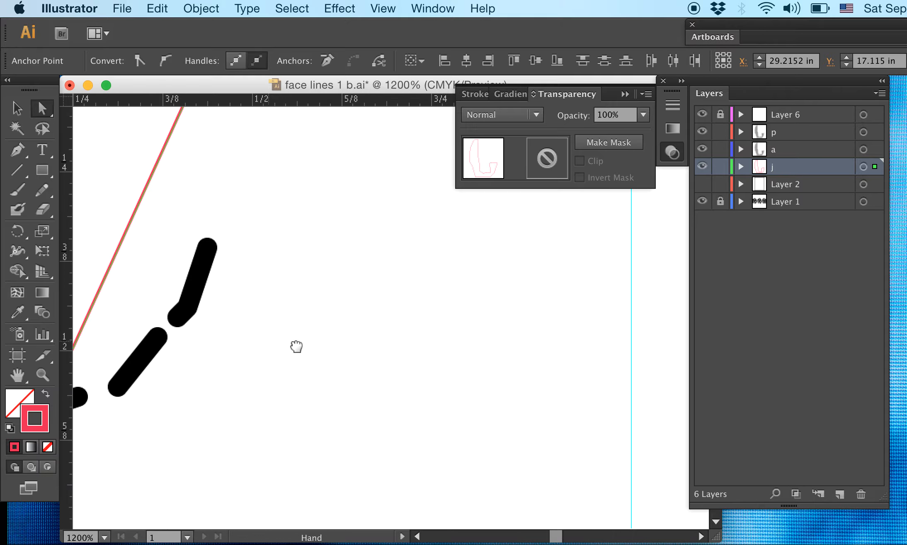
{"action": "mouse_move", "coordinate": [296, 346]}
{"action": "left_mouse_down"}
{"action": "mouse_move", "coordinate": [658, 365]}
{"action": "mouse_move", "coordinate": [624, 299]}
{"action": "left_mouse_up"}
{"action": "key", "text": "super+minus"}
{"action": "key", "text": "super+minus"}
{"action": "key", "text": "super+minus"}
{"action": "key", "text": "super+minus"}
{"action": "key", "text": "super+minus"}
{"action": "key", "text": "super+minus"}
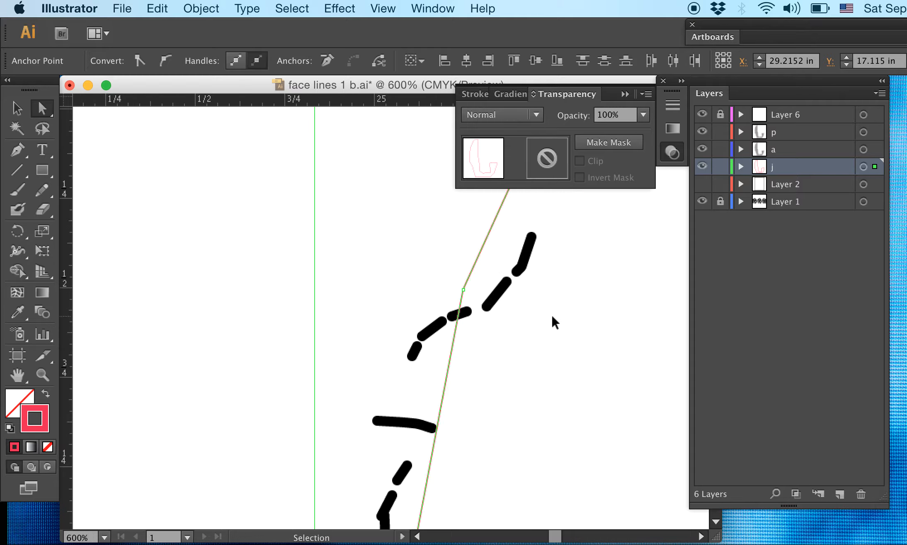
{"action": "left_click_drag", "start_coordinate": [546, 360], "coordinate": [631, 192]}
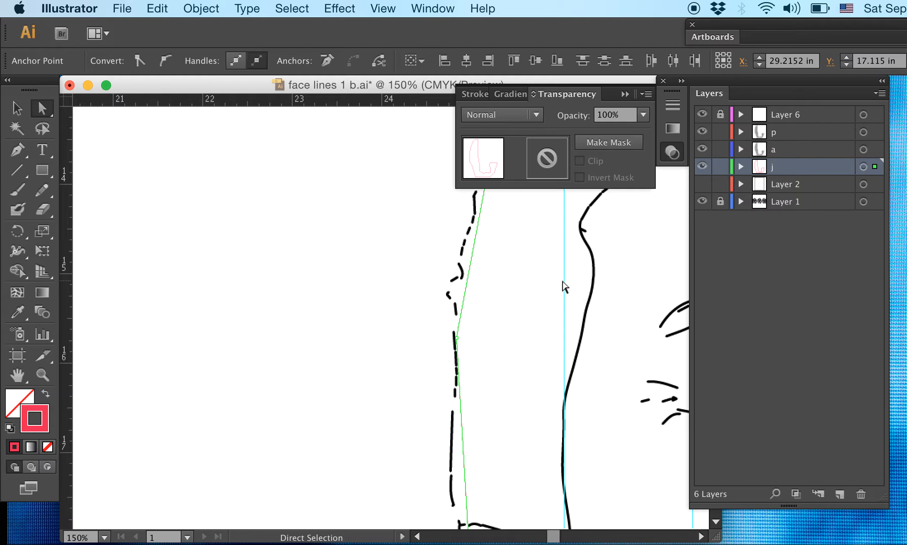
- Unlock Layer 6 and move the left vertical guide to the outermost point of the dashed contour strokes
{"action": "left_click", "coordinate": [479, 308]}
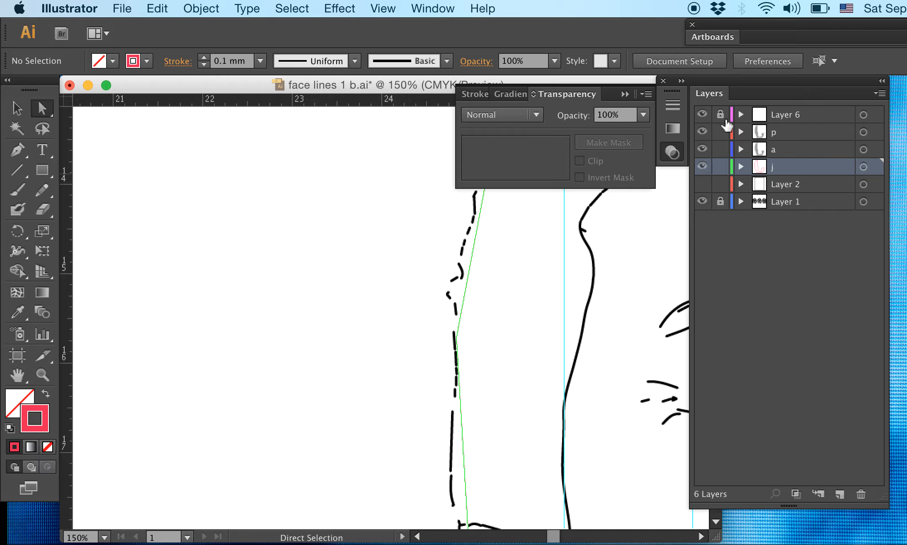
{"action": "left_click_drag", "start_coordinate": [563, 313], "coordinate": [448, 337]}
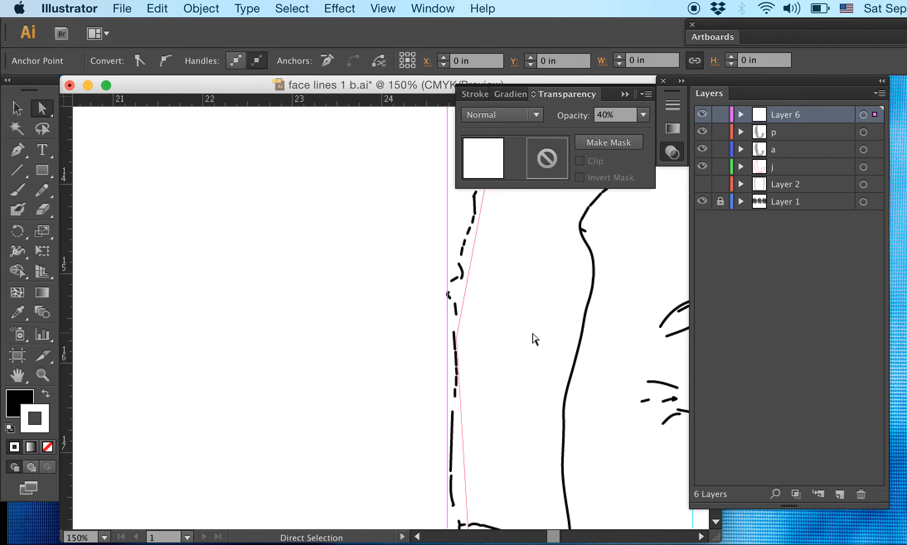
{"action": "left_click", "coordinate": [455, 310]}
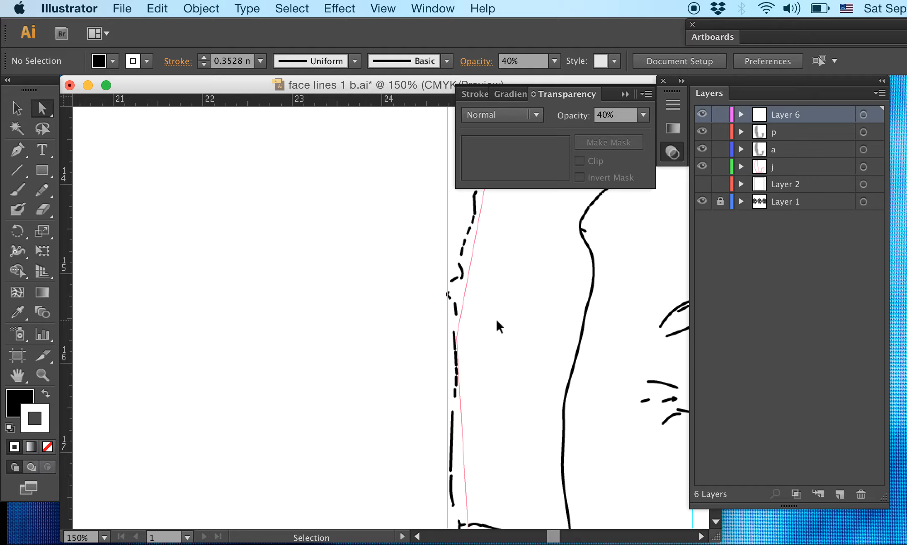
- Move the outline's middle left-edge anchor outward onto the repositioned vertical guide
{"action": "key", "text": "super+equal"}
{"action": "key", "text": "super+equal"}
{"action": "key", "text": "super+equal"}
{"action": "key", "text": "super+equal"}
{"action": "left_click_drag", "start_coordinate": [452, 318], "coordinate": [260, 317]}
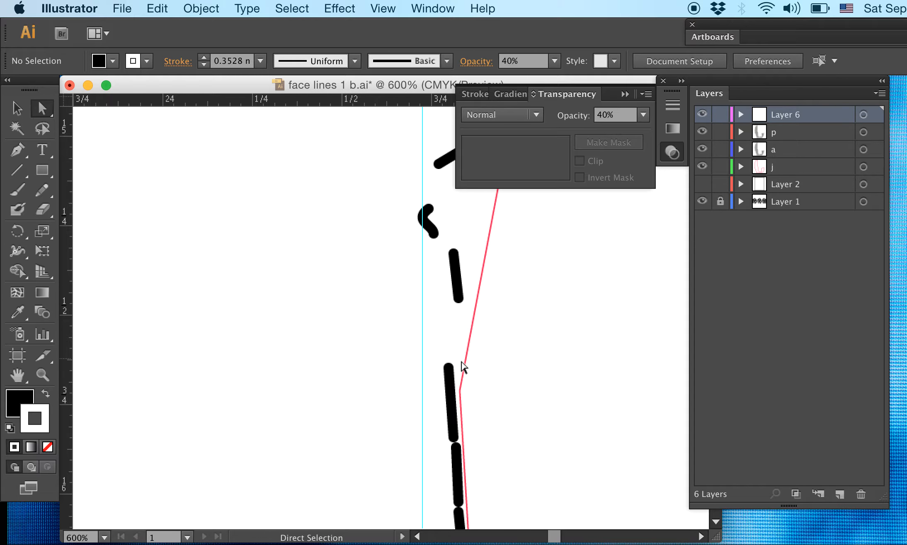
{"action": "left_click", "coordinate": [461, 389]}
{"action": "left_click_drag", "start_coordinate": [460, 391], "coordinate": [423, 381]}
{"action": "left_click", "coordinate": [571, 357]}
- Try to add an anchor point on the layer j outline's upper-left edge beside the dashed hair strokes
{"action": "left_click_drag", "start_coordinate": [559, 279], "coordinate": [492, 516]}
{"action": "left_click_drag", "start_coordinate": [506, 332], "coordinate": [512, 402]}
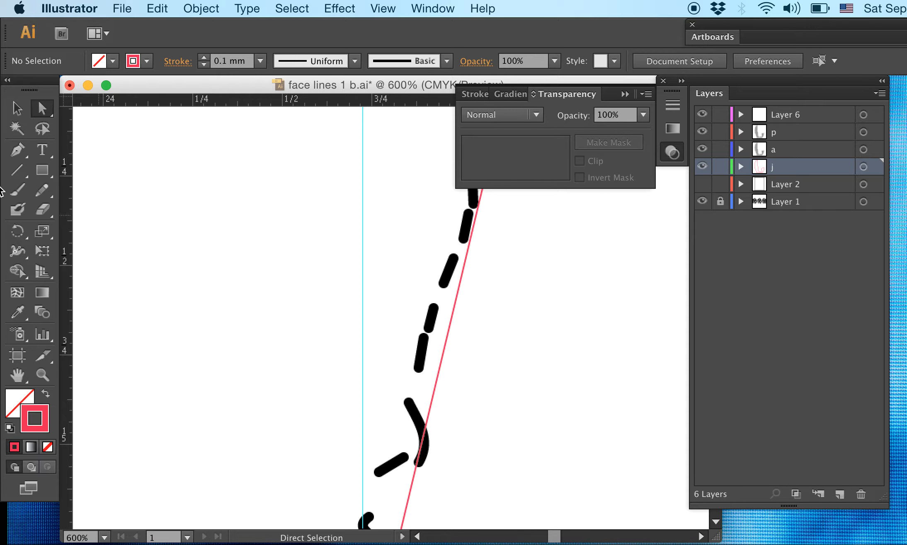
{"action": "left_click", "coordinate": [20, 147]}
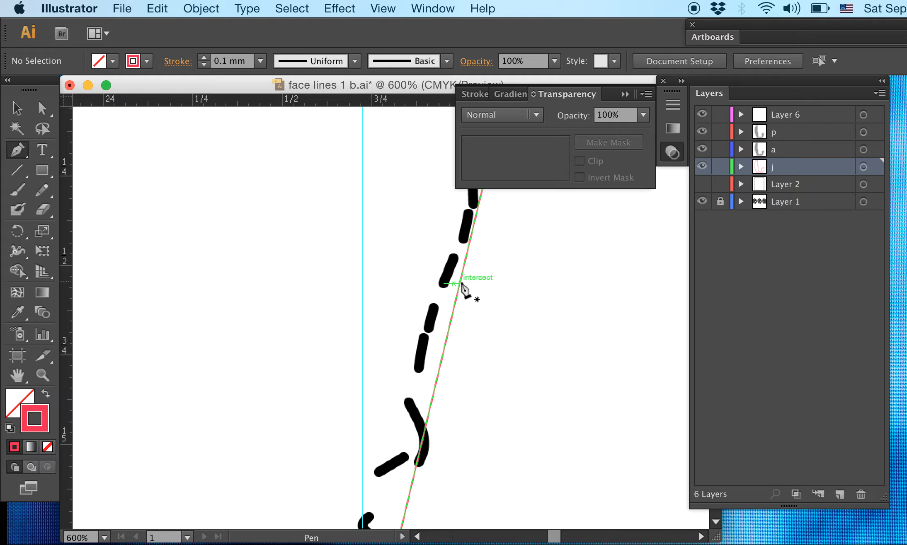
{"action": "left_click_drag", "start_coordinate": [460, 284], "coordinate": [362, 271]}
{"action": "left_click", "coordinate": [41, 108]}
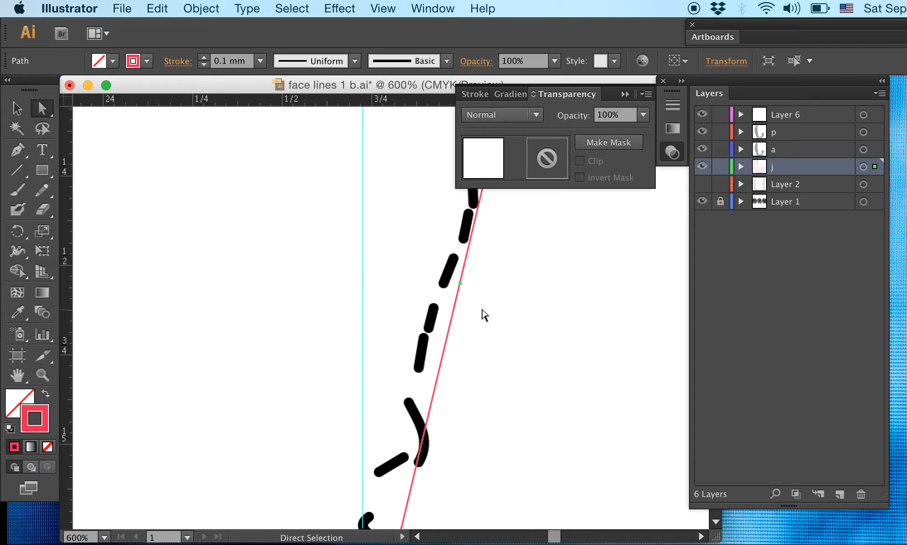
{"action": "left_click", "coordinate": [480, 314]}
- Add an anchor point to the outline's upper-left edge with the Pen tool and move it outward onto the left vertical guide
{"action": "left_click", "coordinate": [461, 287]}
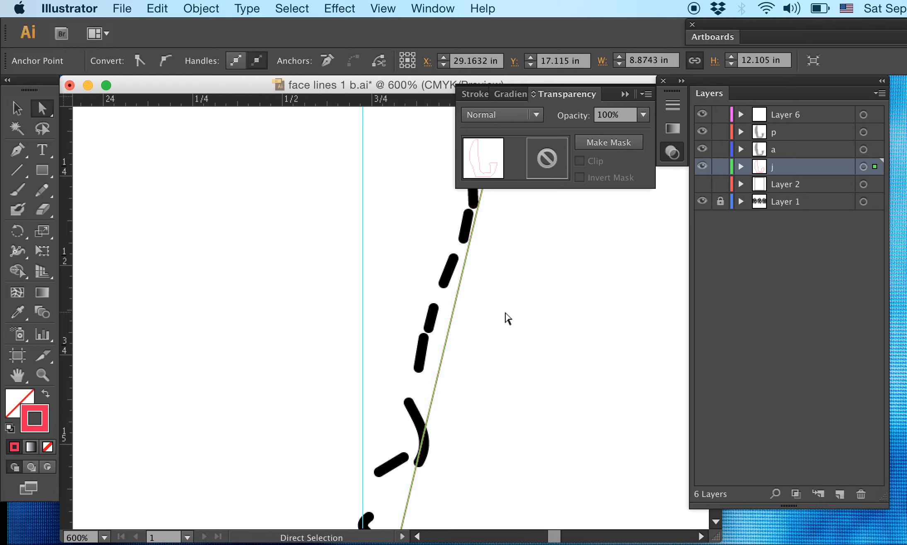
{"action": "left_click", "coordinate": [17, 149]}
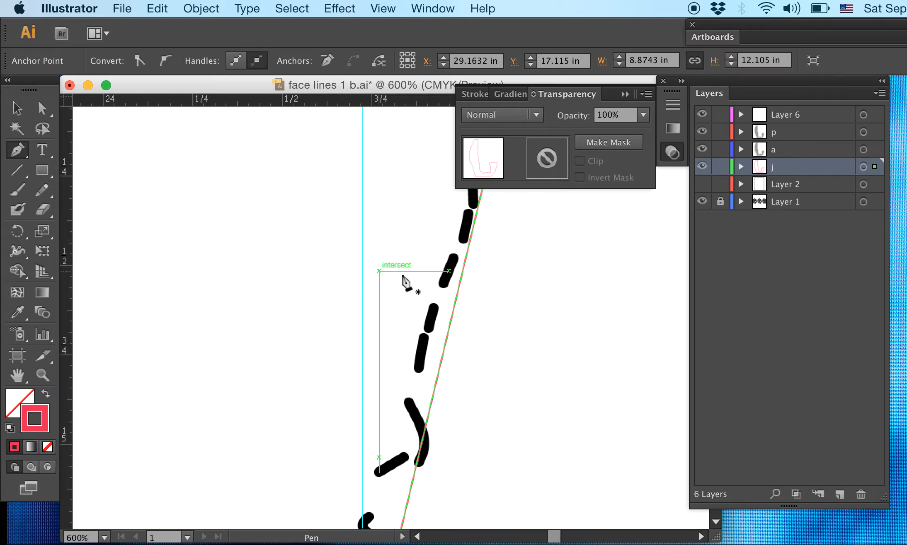
{"action": "left_click", "coordinate": [463, 275]}
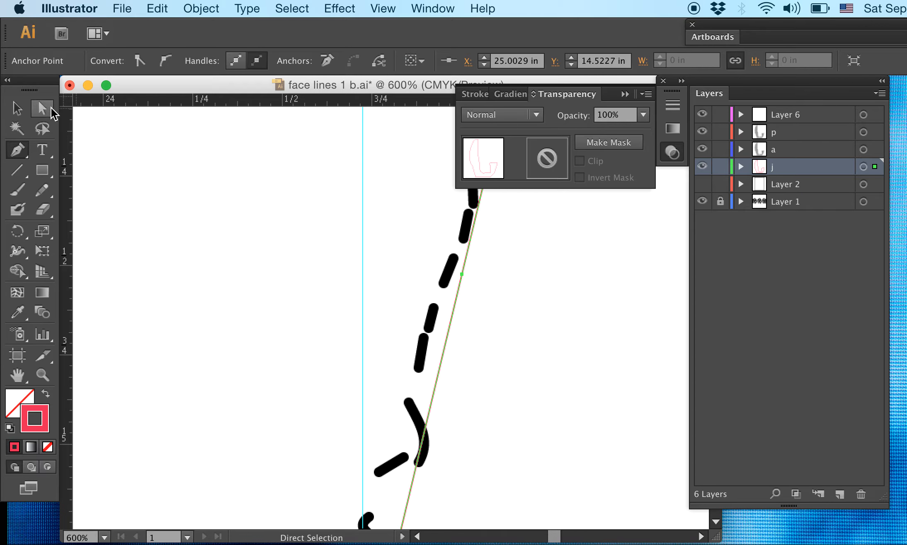
{"action": "left_click", "coordinate": [43, 110]}
{"action": "left_click", "coordinate": [435, 264]}
{"action": "left_click_drag", "start_coordinate": [484, 288], "coordinate": [425, 244]}
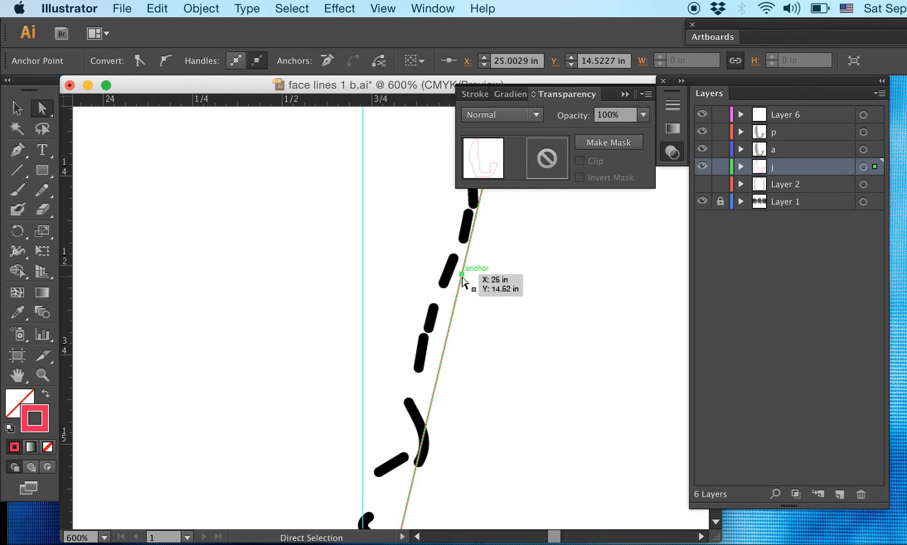
{"action": "left_click_drag", "start_coordinate": [463, 275], "coordinate": [364, 242]}
{"action": "left_click", "coordinate": [441, 240]}
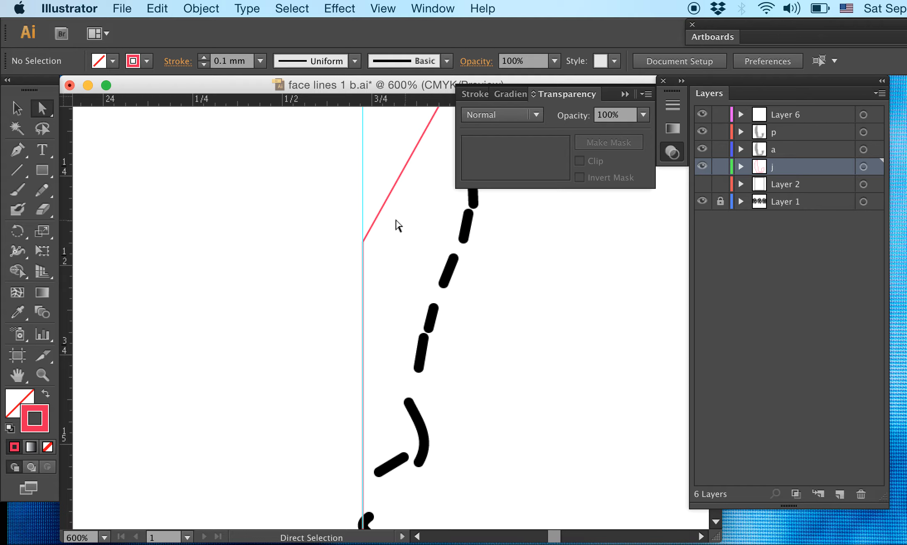
- Examine the layer j outline and the neighbouring faces' shaded shapes against the guides from hairline to neck
{"action": "scroll", "coordinate": [380, 213], "scroll_direction": "down", "scroll_amount": 7}
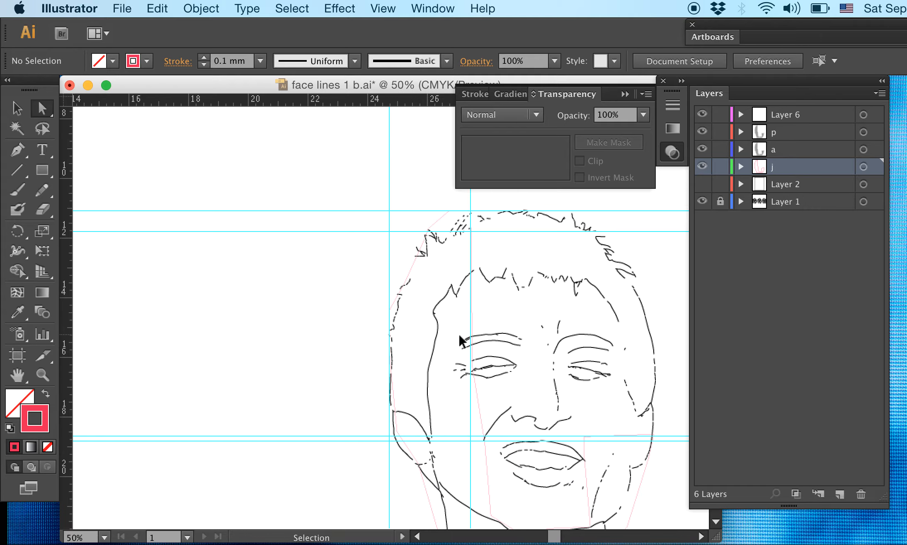
{"action": "scroll", "coordinate": [566, 368], "scroll_direction": "down", "scroll_amount": 5}
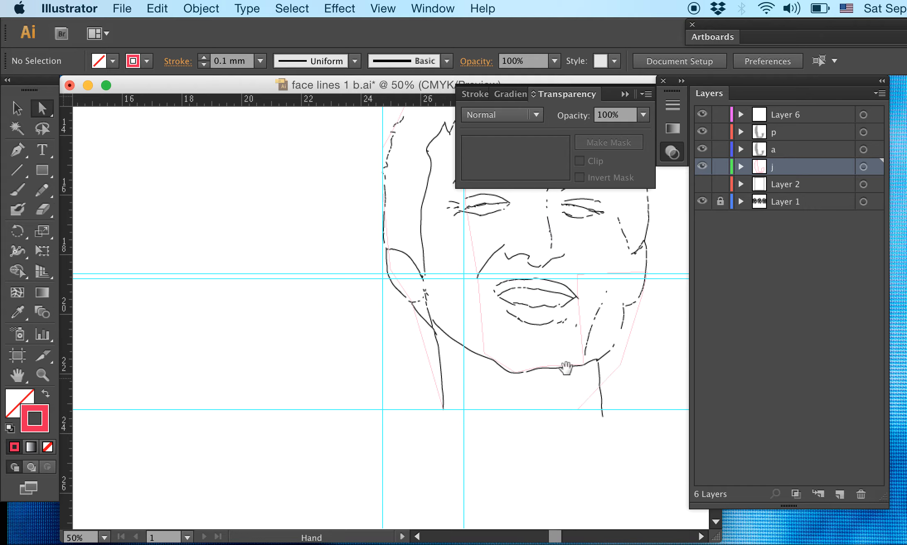
{"action": "scroll", "coordinate": [446, 357], "scroll_direction": "right", "scroll_amount": 15}
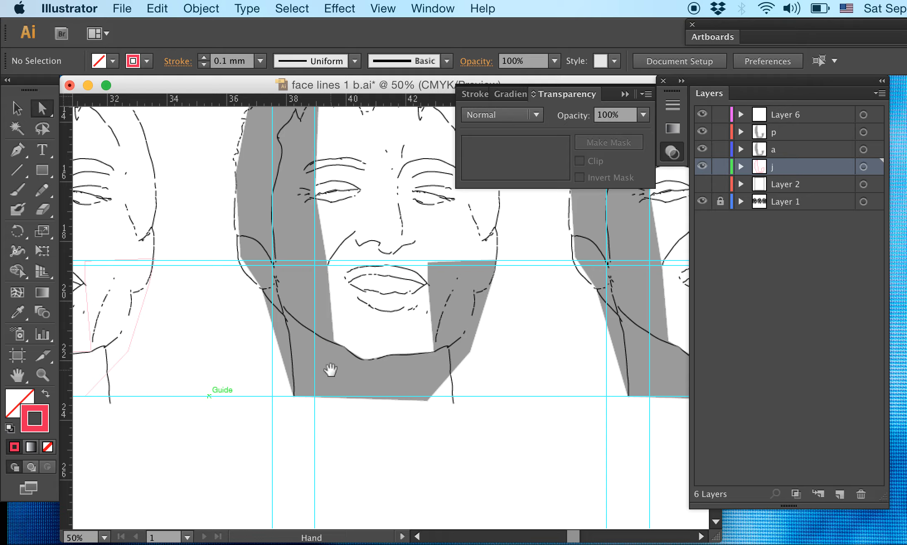
{"action": "scroll", "coordinate": [493, 409], "scroll_direction": "right", "scroll_amount": 8}
{"action": "scroll", "coordinate": [474, 453], "scroll_direction": "up", "scroll_amount": 7}
{"action": "scroll", "coordinate": [474, 453], "scroll_direction": "left", "scroll_amount": 2}
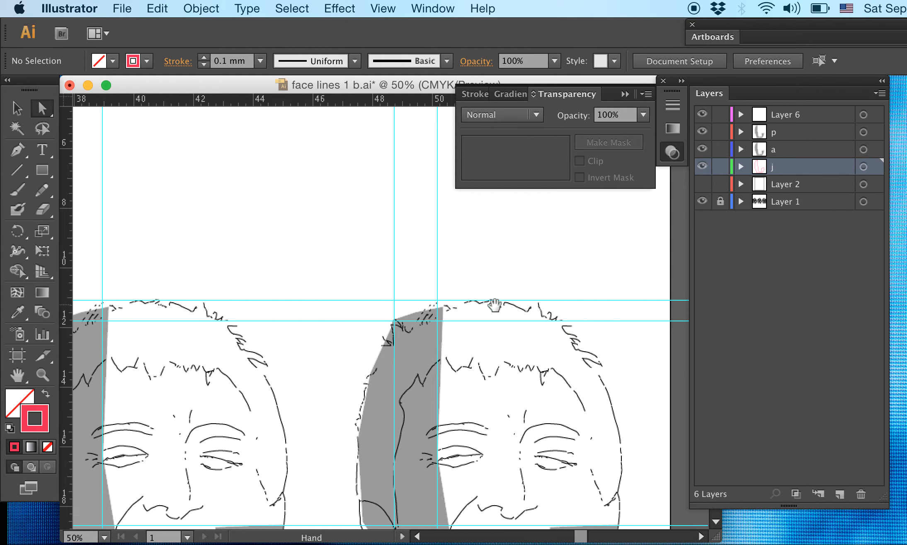
{"action": "scroll", "coordinate": [474, 275], "scroll_direction": "down", "scroll_amount": 3}
{"action": "scroll", "coordinate": [474, 275], "scroll_direction": "left", "scroll_amount": 3}
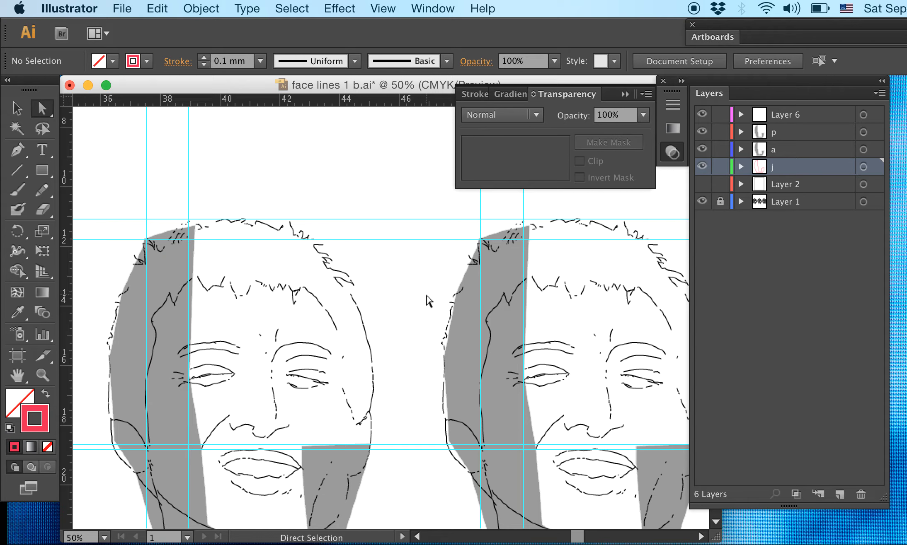
{"action": "key", "text": "super+minus"}
{"action": "key", "text": "super+minus"}
{"action": "left_click_drag", "start_coordinate": [353, 322], "coordinate": [549, 313]}
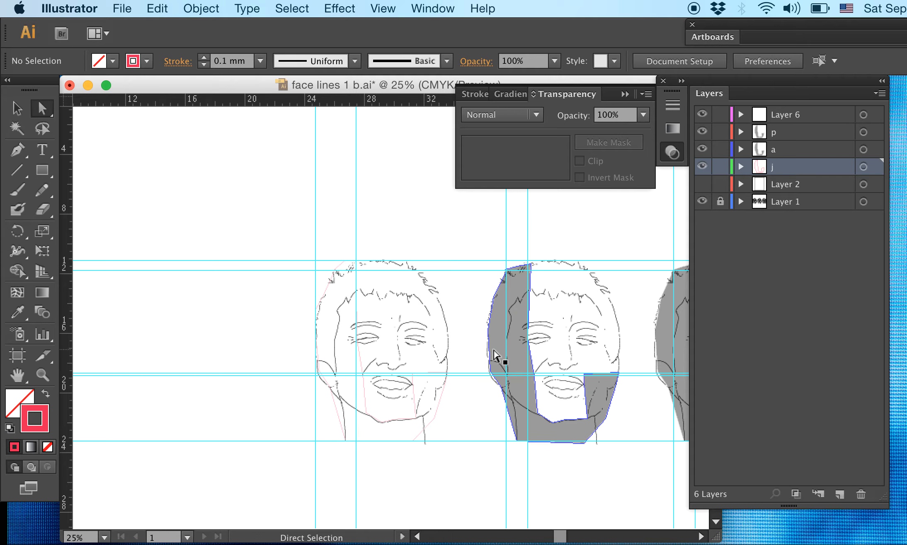
{"action": "left_click", "coordinate": [510, 333]}
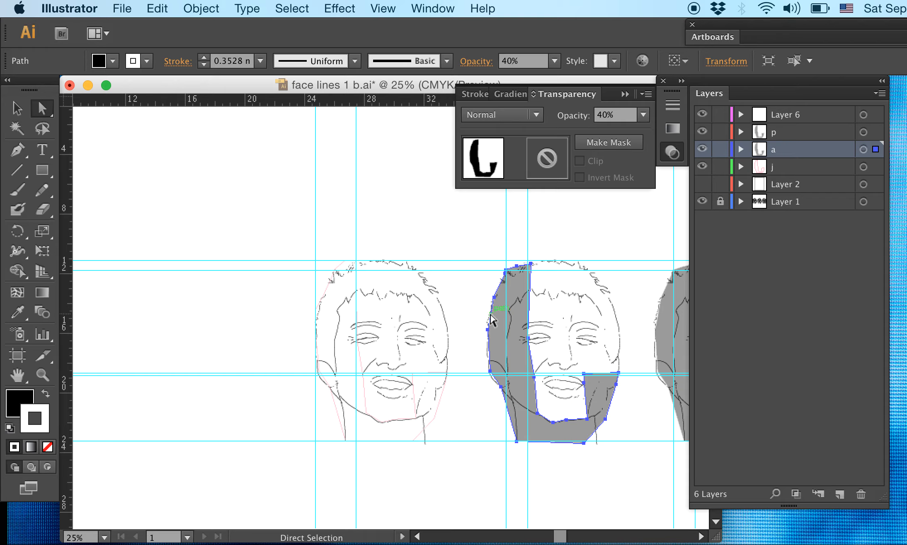
{"action": "left_click", "coordinate": [443, 204]}
- Set the layer j outline's stroke weight to 1 mm
{"action": "key", "text": "super+="}
{"action": "key", "text": "super+="}
{"action": "key", "text": "super+="}
{"action": "key", "text": "super+="}
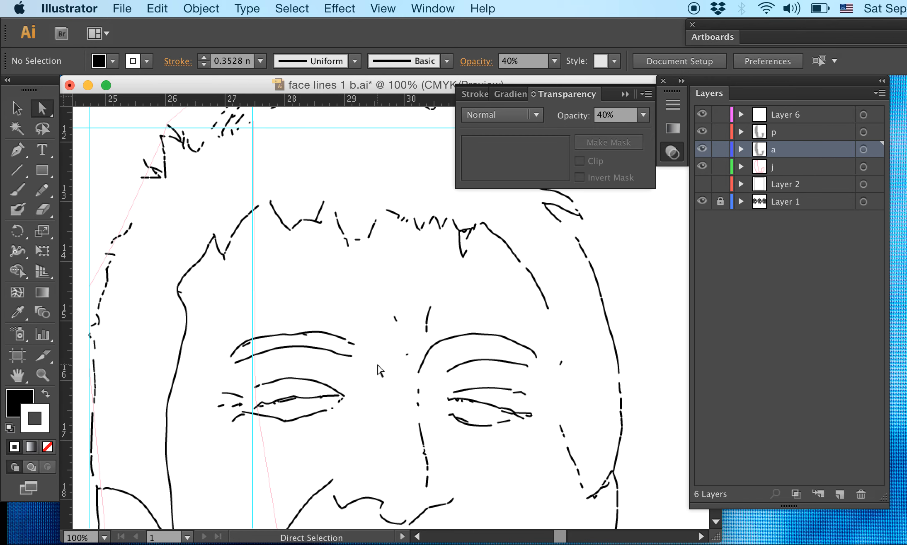
{"action": "left_click_drag", "start_coordinate": [375, 364], "coordinate": [422, 170]}
{"action": "left_click_drag", "start_coordinate": [356, 315], "coordinate": [413, 214]}
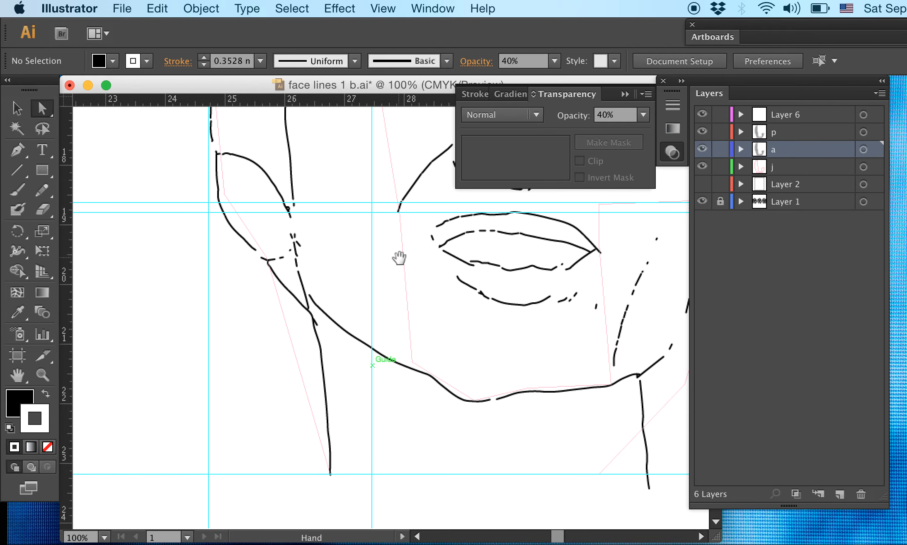
{"action": "left_click", "coordinate": [24, 108]}
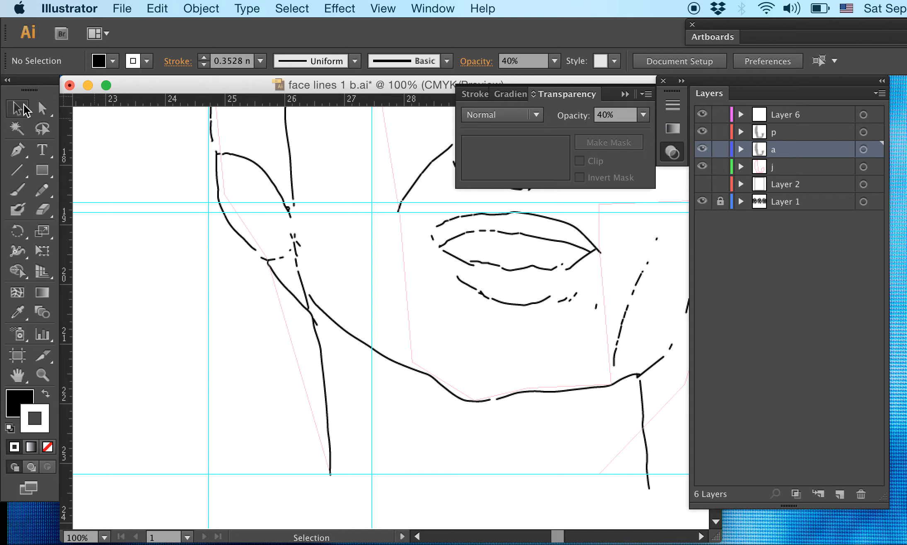
{"action": "left_click", "coordinate": [401, 237]}
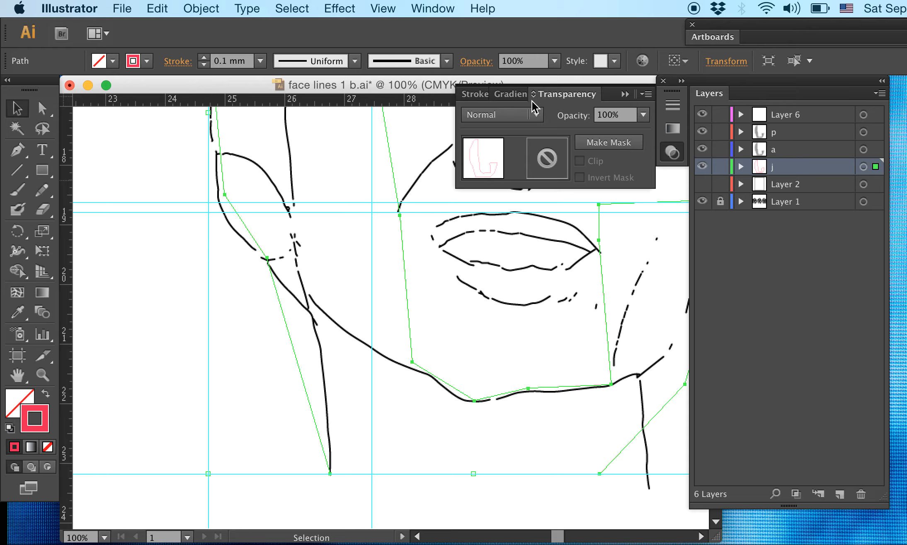
{"action": "left_click", "coordinate": [502, 94]}
{"action": "left_click", "coordinate": [483, 95]}
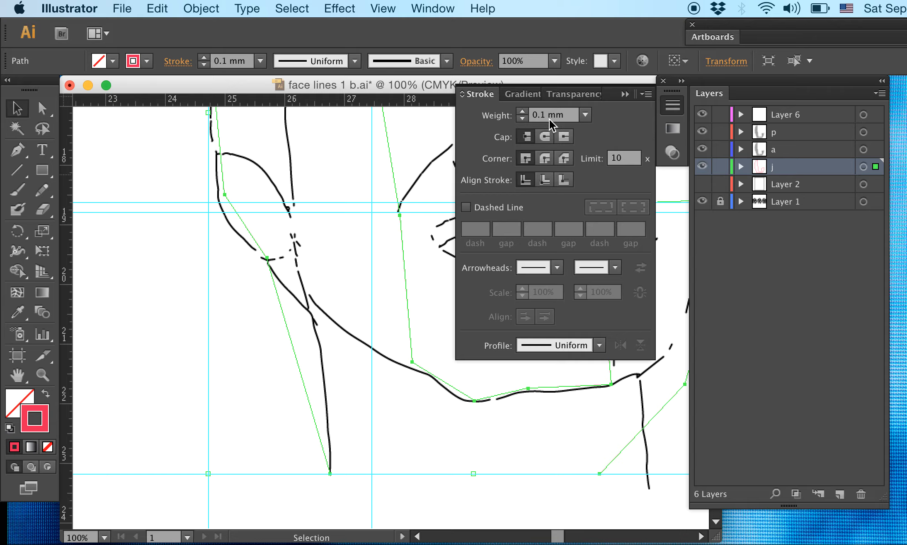
{"action": "left_click", "coordinate": [584, 116]}
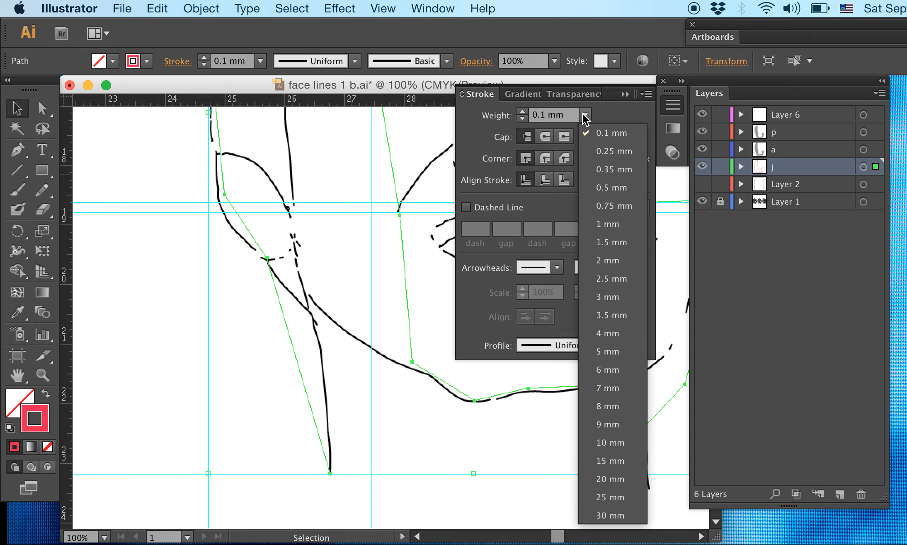
{"action": "left_click", "coordinate": [607, 224]}
{"action": "left_click", "coordinate": [367, 235]}
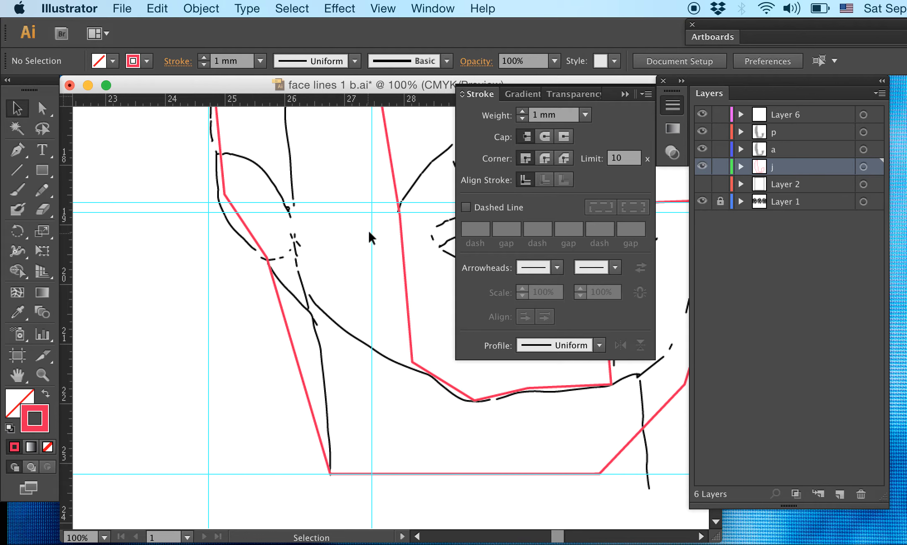
- View the whole first face with the guides hidden and shown to check the thickened red outline
{"action": "key", "text": "super+minus"}
{"action": "key", "text": "super+minus"}
{"action": "key", "text": "super+minus"}
{"action": "key", "text": "super+minus"}
{"action": "left_click_drag", "start_coordinate": [286, 225], "coordinate": [252, 237]}
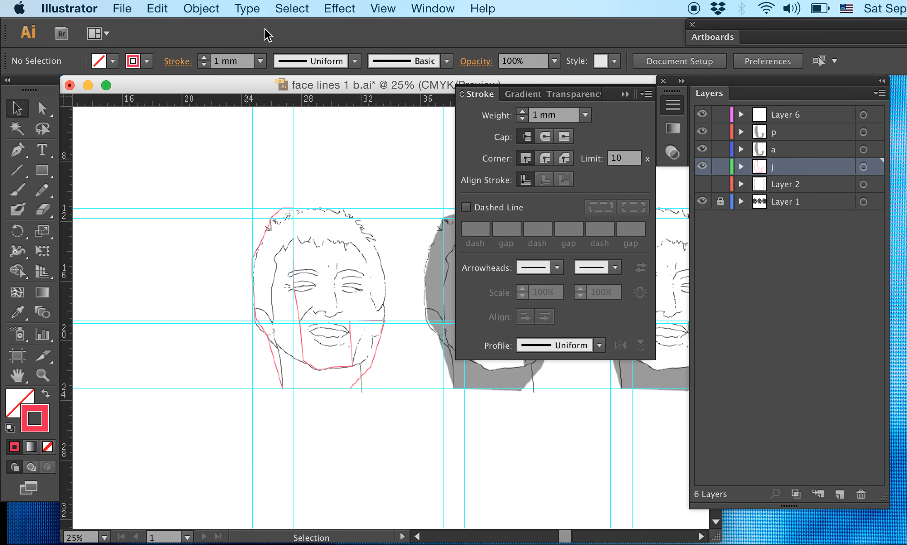
{"action": "left_click", "coordinate": [382, 8]}
{"action": "mouse_move", "coordinate": [431, 463]}
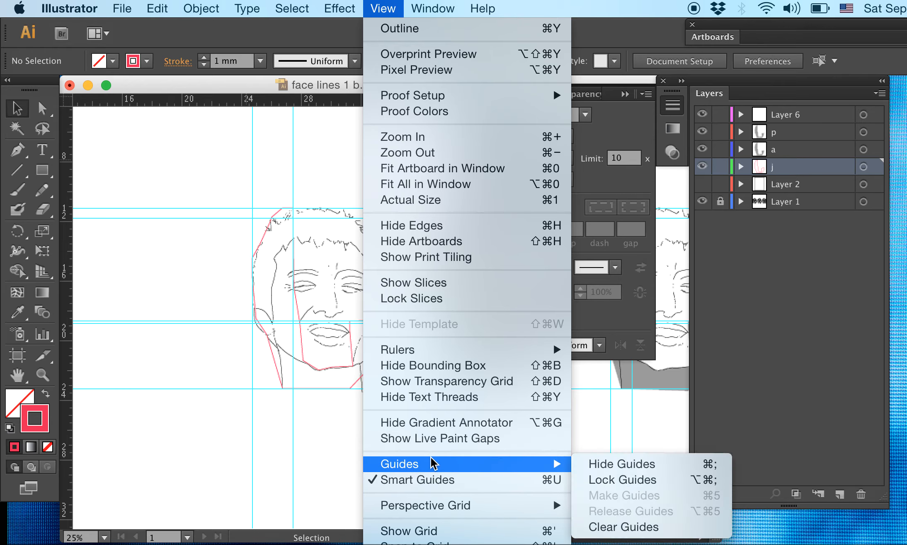
{"action": "left_click", "coordinate": [601, 465]}
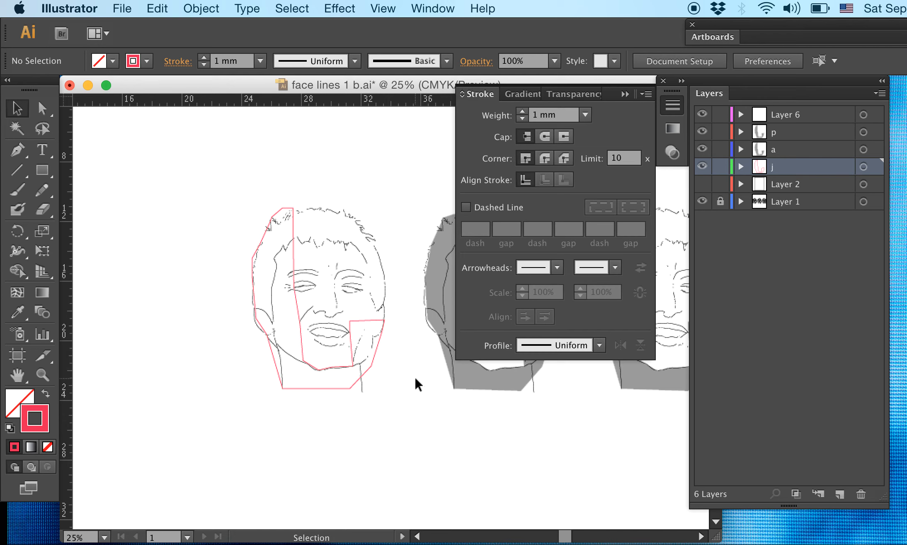
{"action": "key", "text": "super+semicolon"}
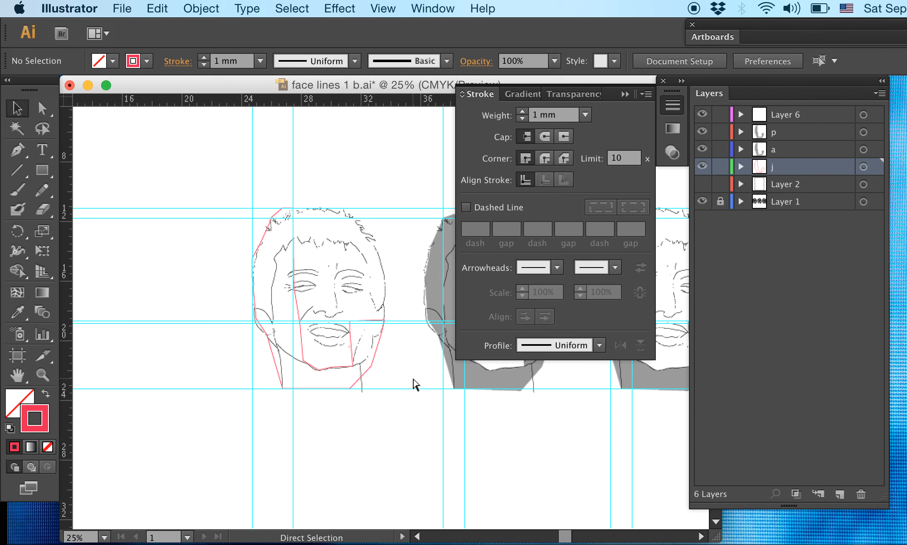
{"action": "key", "text": "super+semicolon"}
{"action": "key", "text": "super+semicolon"}
{"action": "key", "text": "super+semicolon"}
{"action": "key", "text": "super+semicolon"}
{"action": "key", "text": "super+semicolon"}
{"action": "key", "text": "super+semicolon"}
- Toggle the document grid off and on, leaving it shown behind the faces
{"action": "key", "text": "super+apostrophe"}
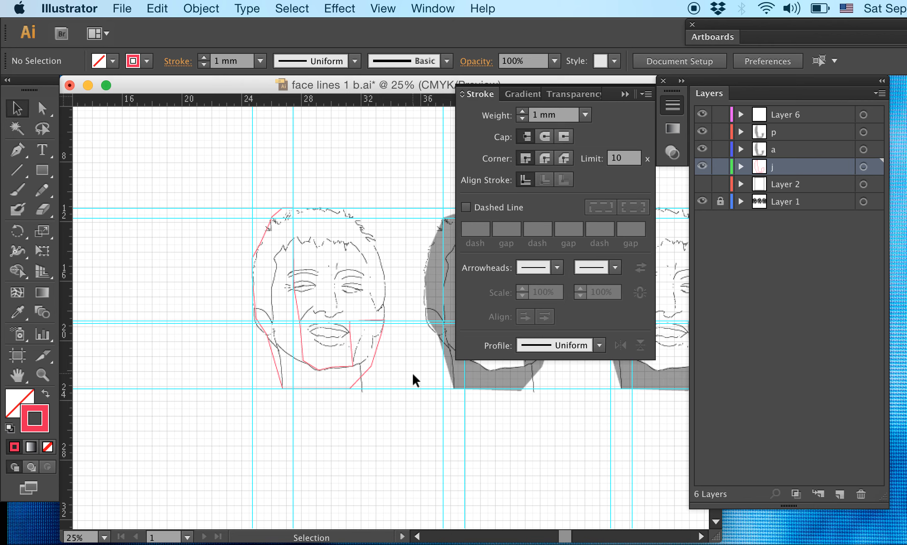
{"action": "key", "text": "super+apostrophe"}
{"action": "key", "text": "super+apostrophe"}
{"action": "key", "text": "super+apostrophe"}
{"action": "key", "text": "super+apostrophe"}
{"action": "key", "text": "super+apostrophe"}
{"action": "key", "text": "super+apostrophe"}
{"action": "key", "text": "super+apostrophe"}
{"action": "key", "text": "super+apostrophe"}
{"action": "key", "text": "super"}
{"action": "key", "text": "super+apostrophe"}
{"action": "key", "text": "super+apostrophe"}
- Dismiss the startup disk warning and add a vertical guide at about 27 in, through the notch in the first face's hairline
{"action": "key", "text": "super+equal"}
{"action": "key", "text": "super+equal"}
{"action": "key", "text": "super+equal"}
{"action": "key", "text": "super+equal"}
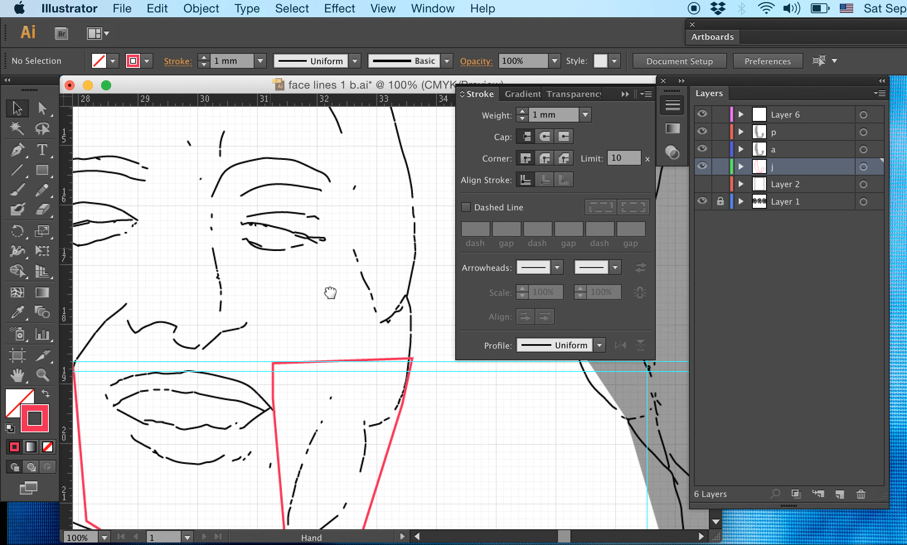
{"action": "scroll", "coordinate": [330, 293], "scroll_direction": "up", "scroll_amount": 10}
{"action": "scroll", "coordinate": [330, 293], "scroll_direction": "left", "scroll_amount": 10}
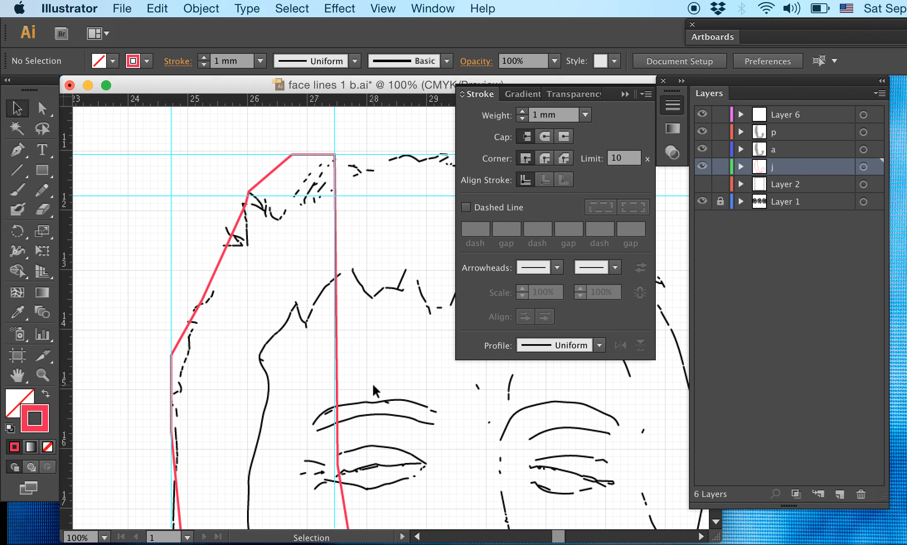
{"action": "key", "text": "super+equal"}
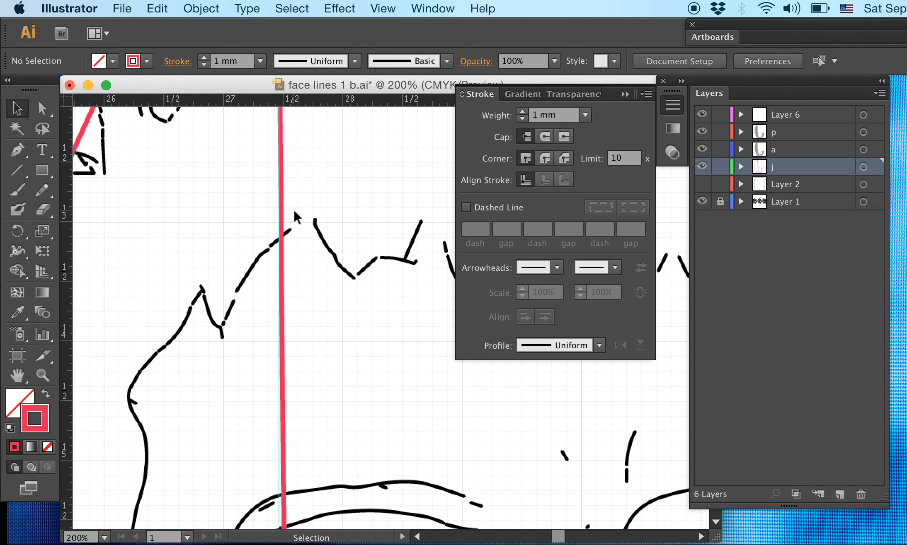
{"action": "scroll", "coordinate": [293, 208], "scroll_direction": "up", "scroll_amount": 5}
{"action": "scroll", "coordinate": [293, 209], "scroll_direction": "left", "scroll_amount": 4}
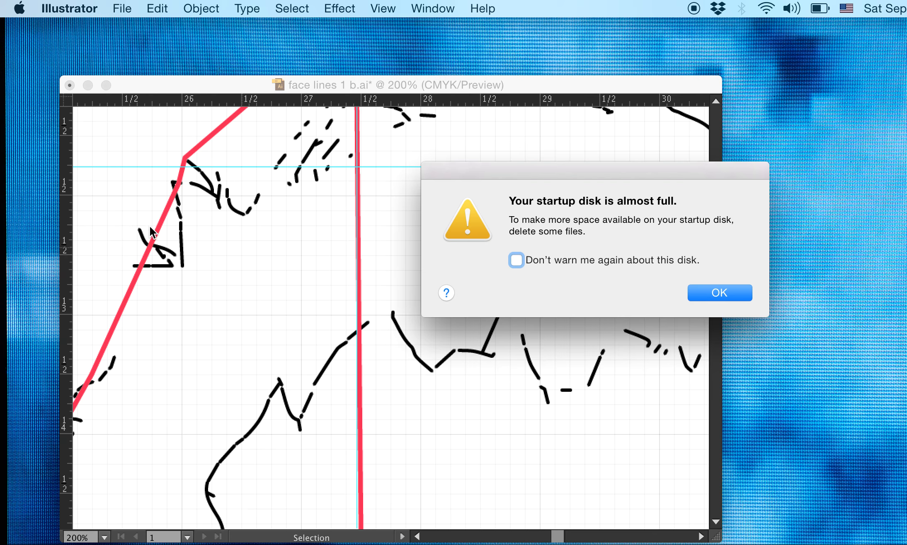
{"action": "left_click", "coordinate": [721, 296]}
{"action": "left_click_drag", "start_coordinate": [68, 239], "coordinate": [301, 253]}
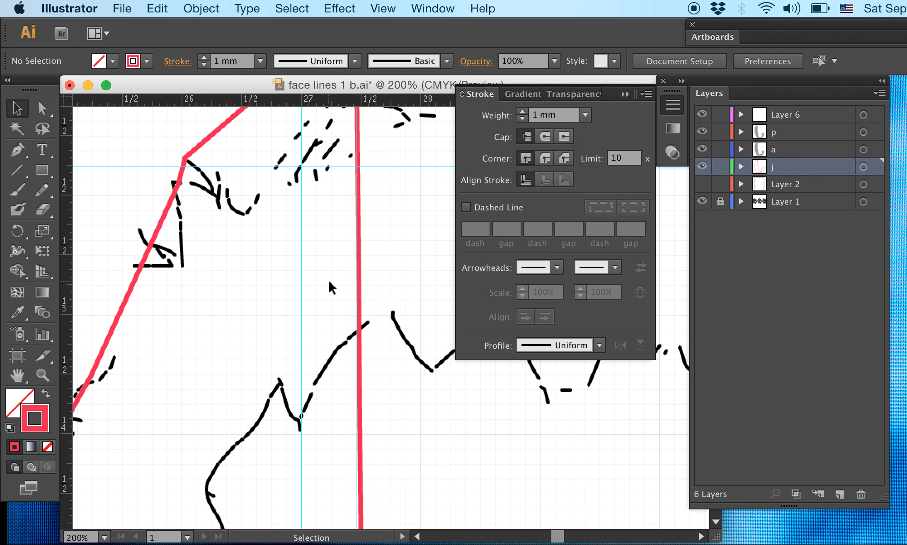
{"action": "key", "text": "super+minus"}
{"action": "key", "text": "super+minus"}
{"action": "key", "text": "super+minus"}
{"action": "key", "text": "super+minus"}
{"action": "key", "text": "super+minus"}
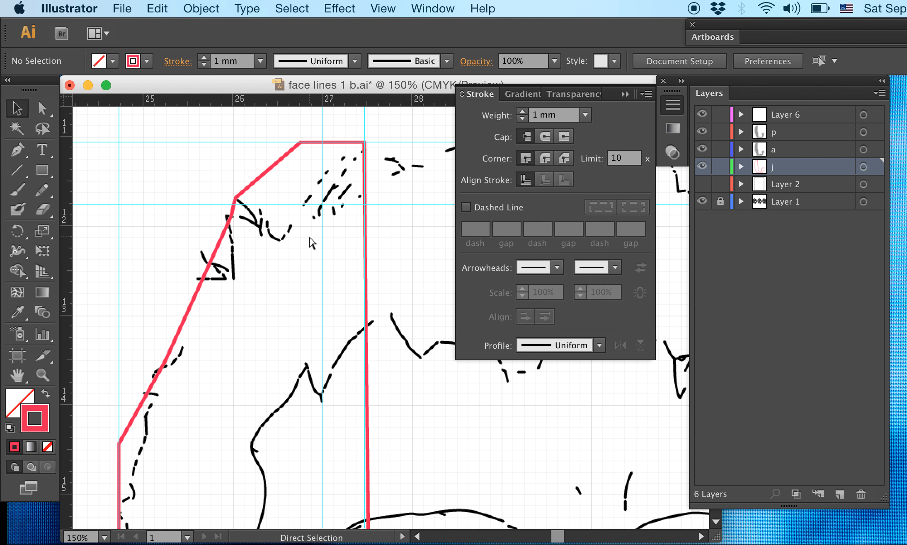
{"action": "left_click_drag", "start_coordinate": [312, 246], "coordinate": [239, 156]}
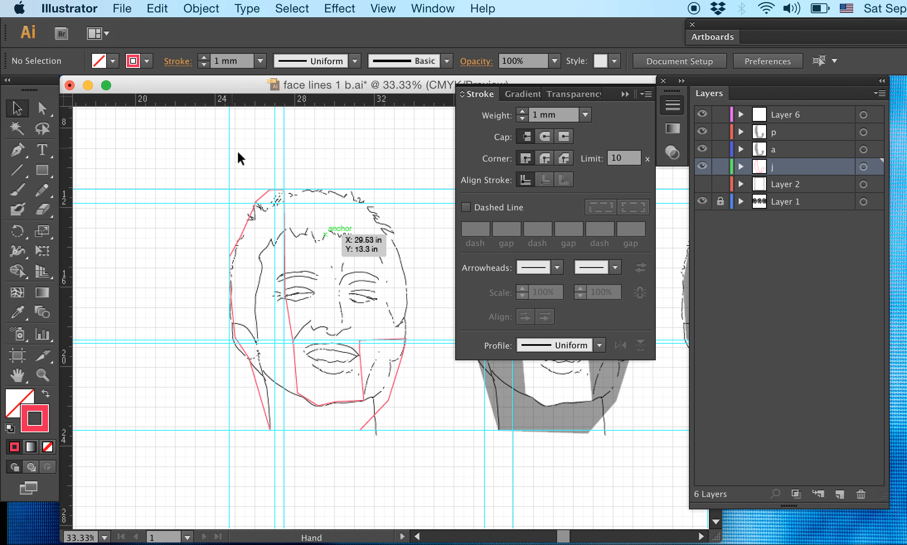